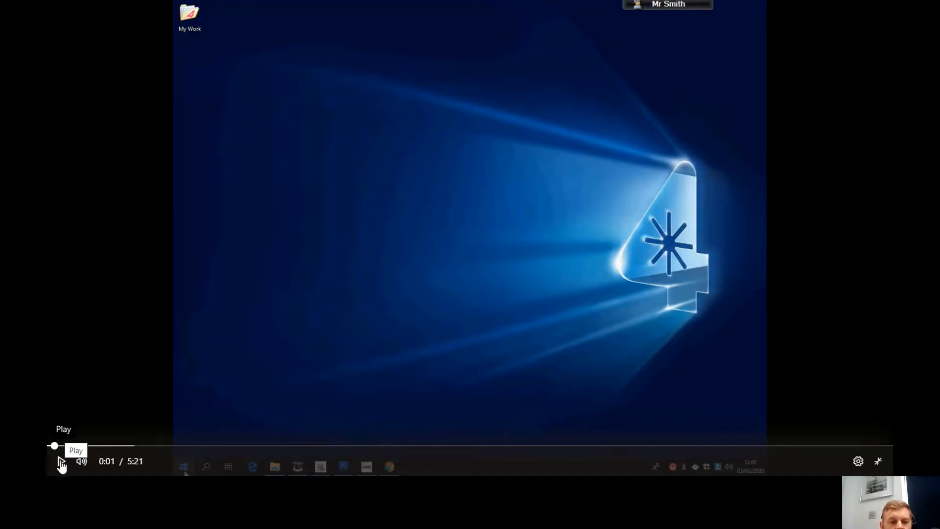
# Play the opening of the 2D Design tutorial video, rewind to 0:06 and pause the replay at 0:09.
pyautogui.click(61, 462)
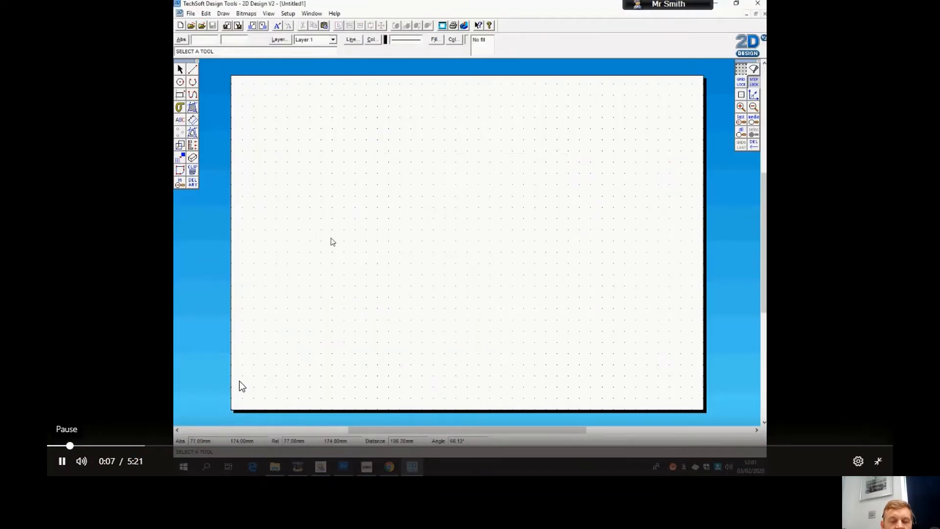
pyautogui.click(62, 461)
pyautogui.moveTo(76, 447); pyautogui.dragTo(68, 446)
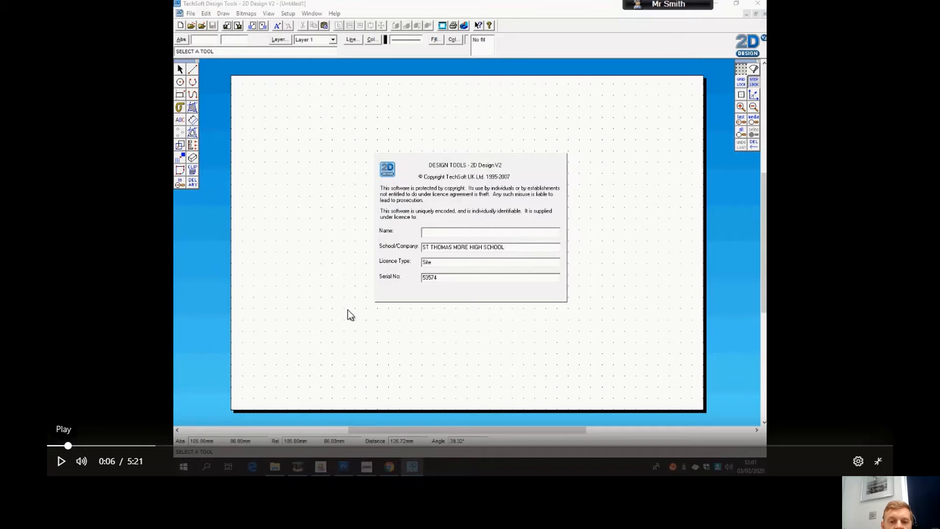
pyautogui.click(61, 461)
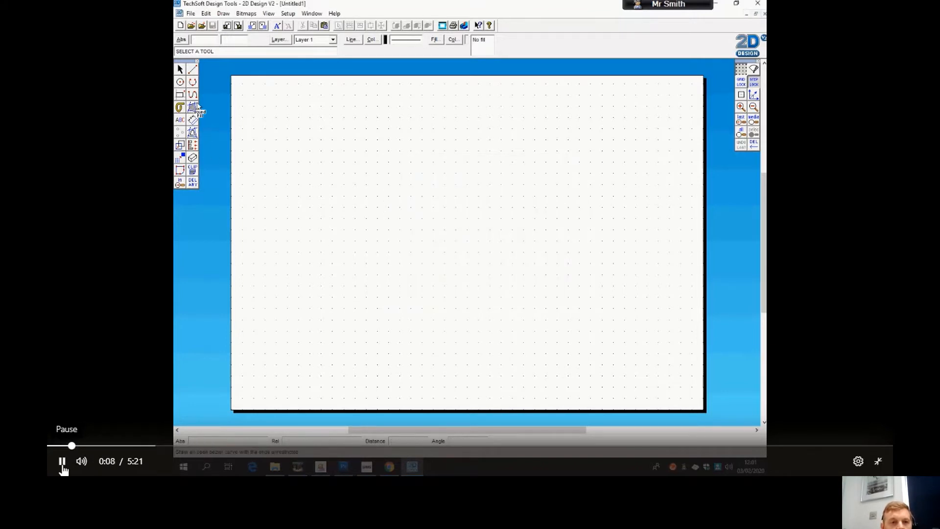
pyautogui.click(63, 465)
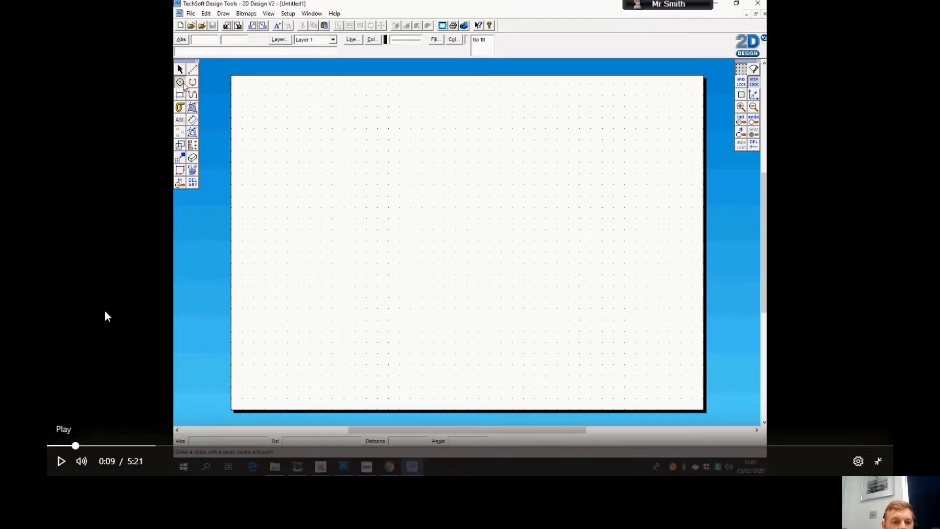
# Play the circle-drawing section in short stretches, pausing at the Circle Settings dialog at 0:16 and finally at 0:28.
pyautogui.click(68, 464)
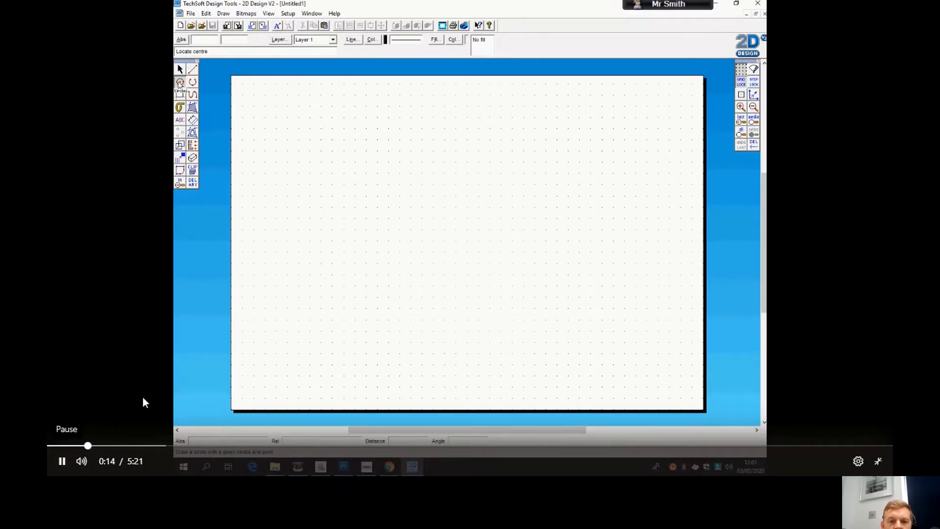
pyautogui.click(62, 461)
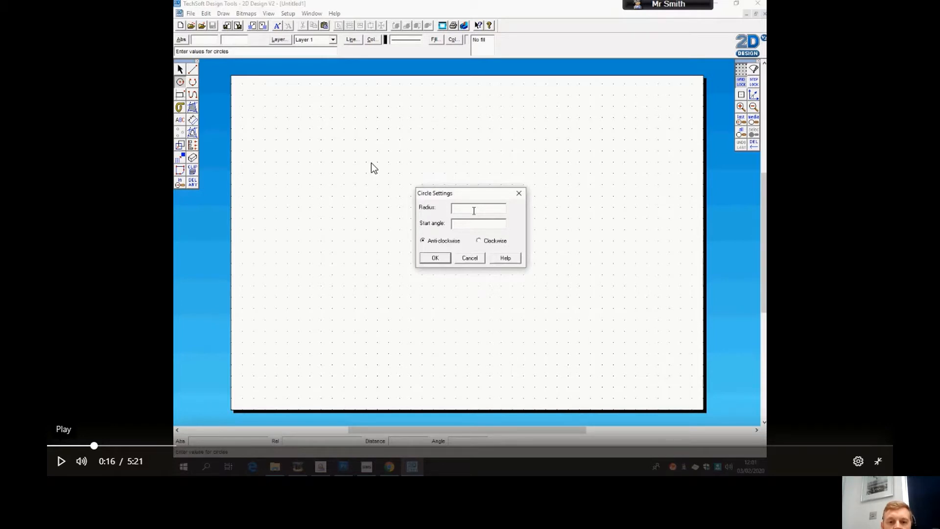
pyautogui.click(61, 463)
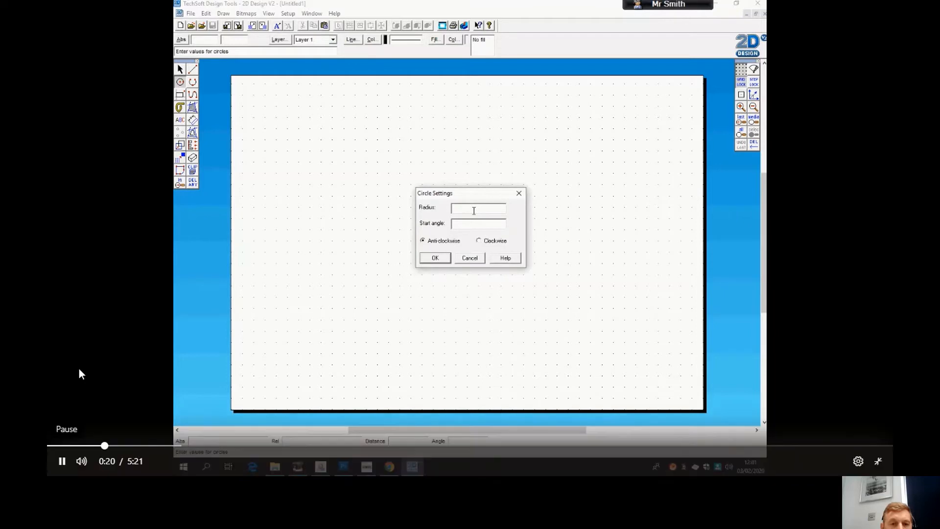
pyautogui.click(62, 463)
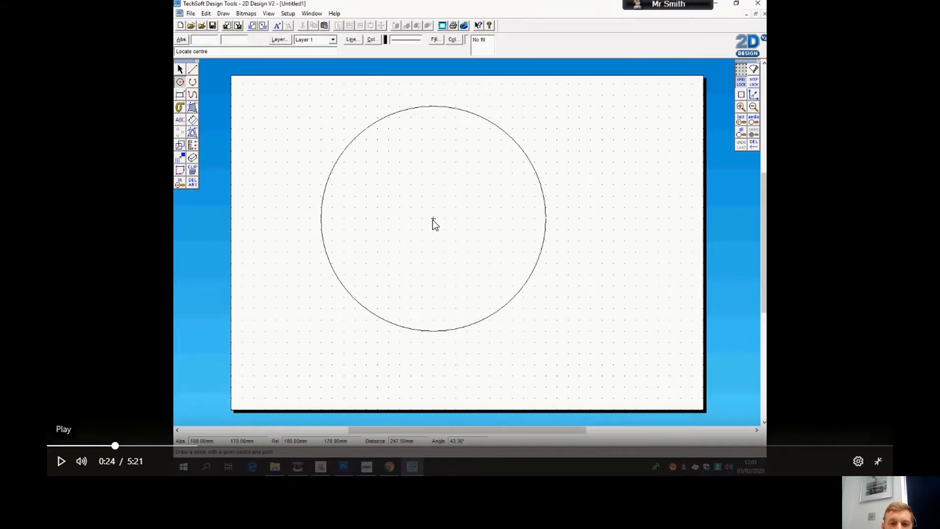
pyautogui.click(62, 461)
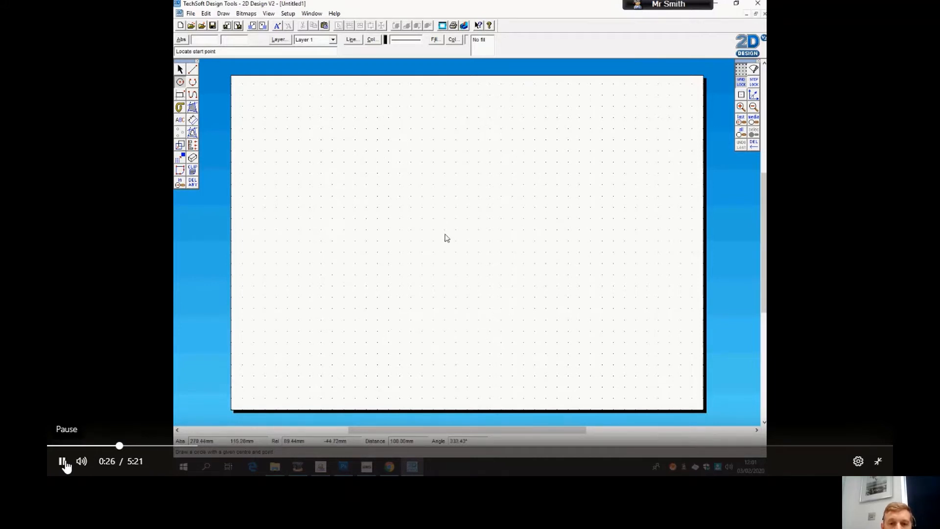
pyautogui.click(64, 462)
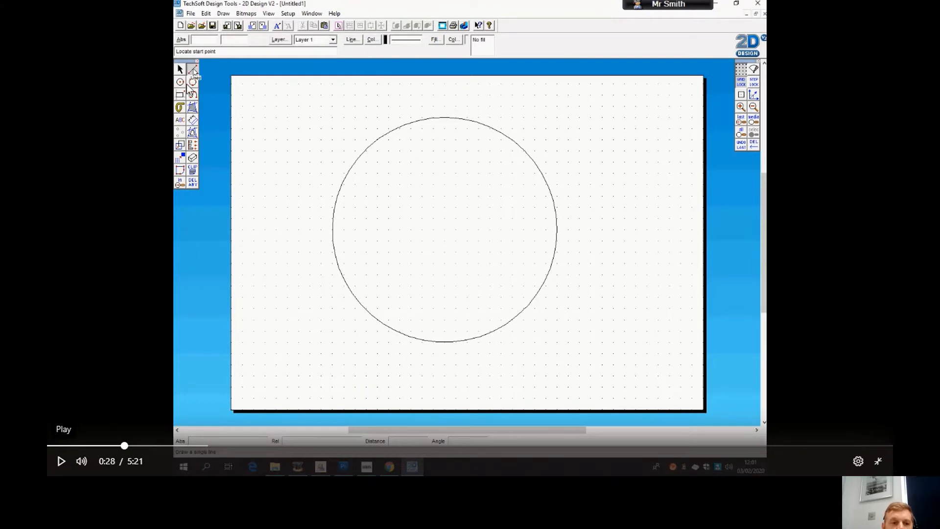
# Play the section drawing the vertical and horizontal lines through the circle and pause at 0:34.
pyautogui.click(62, 462)
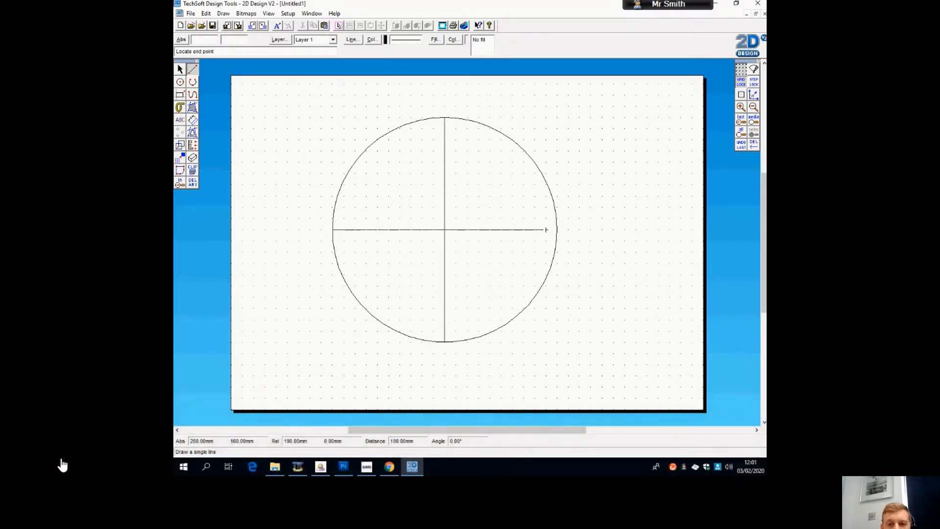
pyautogui.click(62, 462)
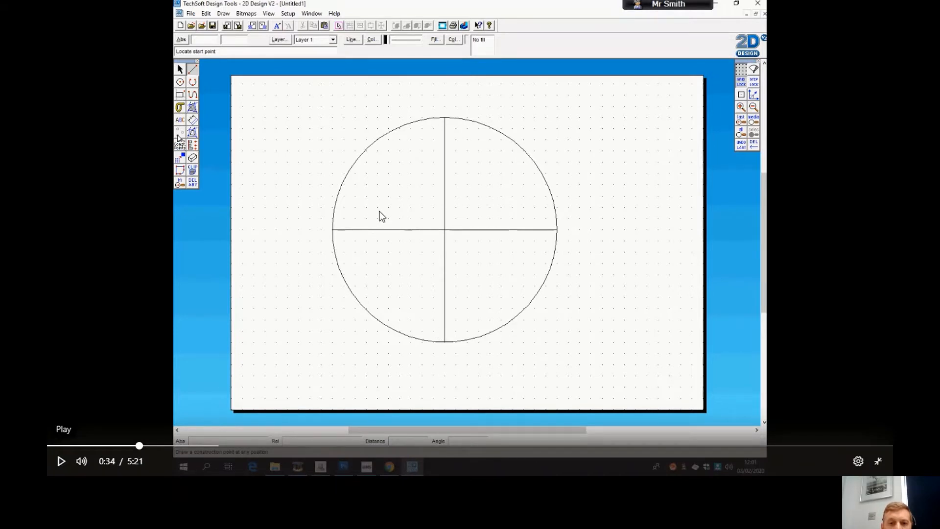
pyautogui.click(63, 463)
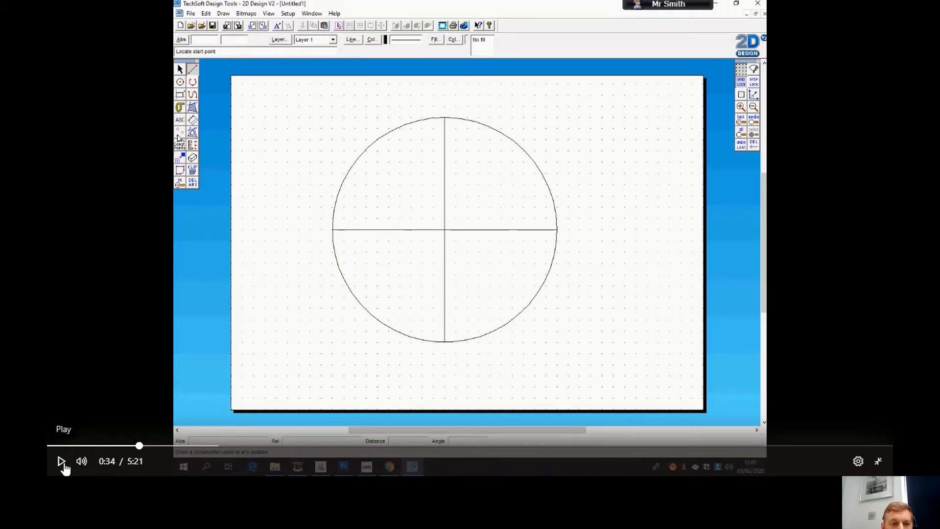
# Play the text-entry section in short stretches, pausing at 0:39 on Text Entry and at 0:40 on Text Settings.
pyautogui.click(63, 465)
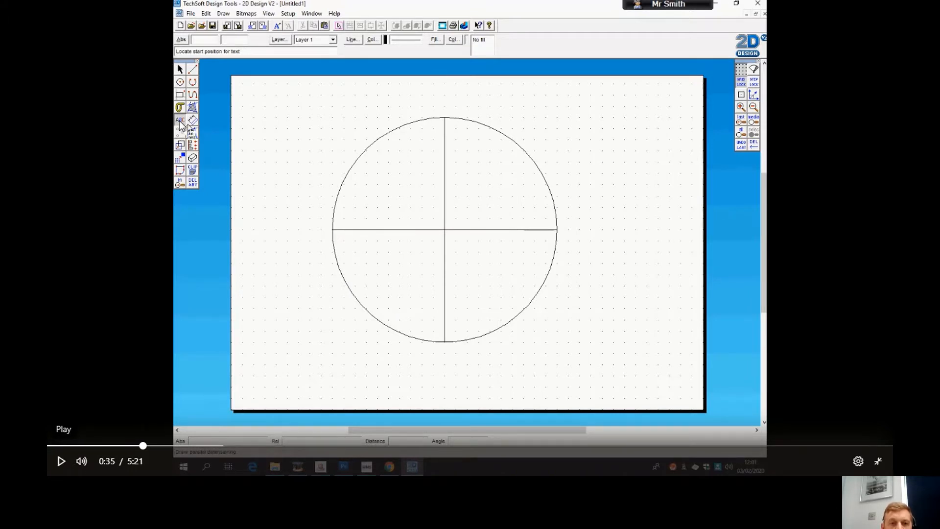
pyautogui.click(63, 463)
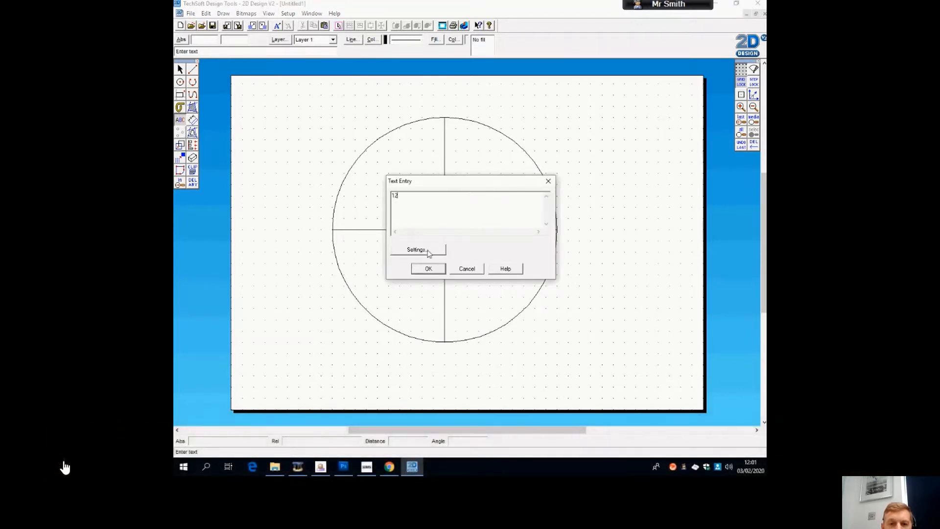
pyautogui.click(63, 463)
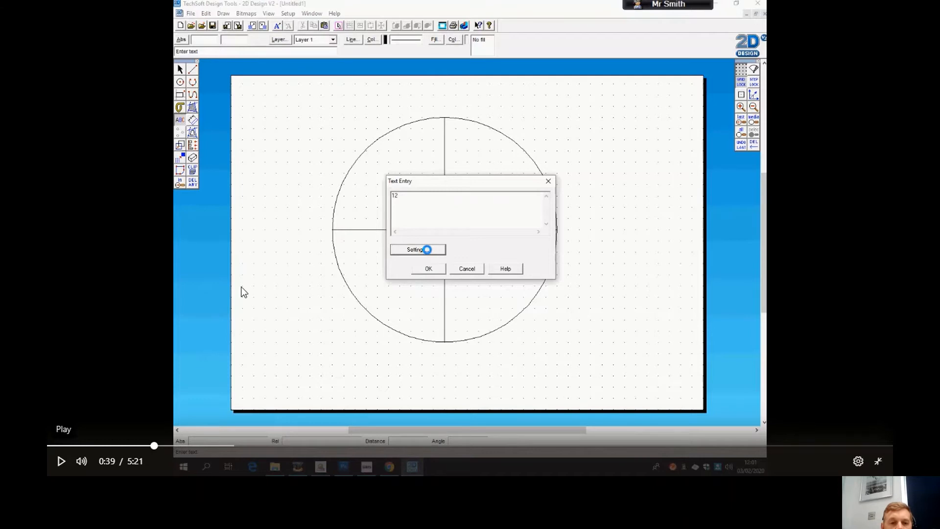
pyautogui.click(62, 463)
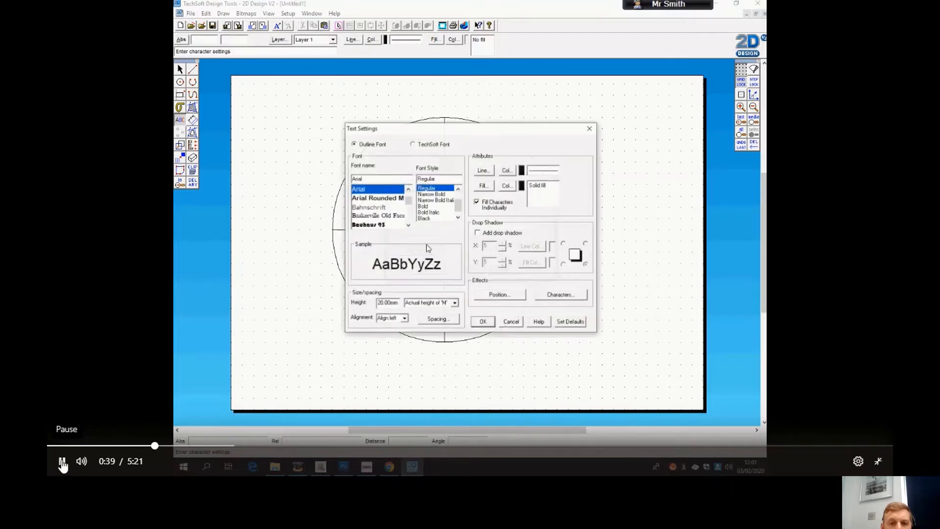
pyautogui.click(62, 463)
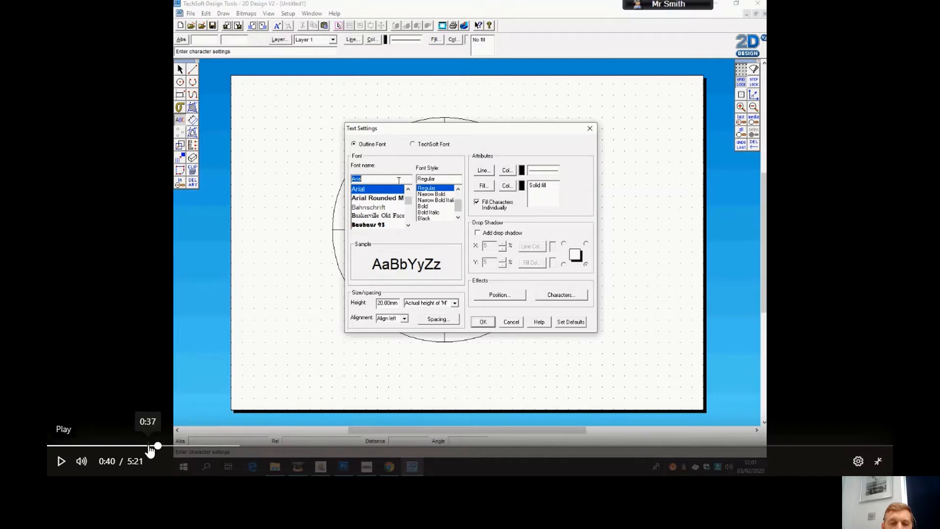
# Play the font-selection section, rewind to 0:42 and replay it, pausing at 0:43 on Text Settings.
pyautogui.click(60, 462)
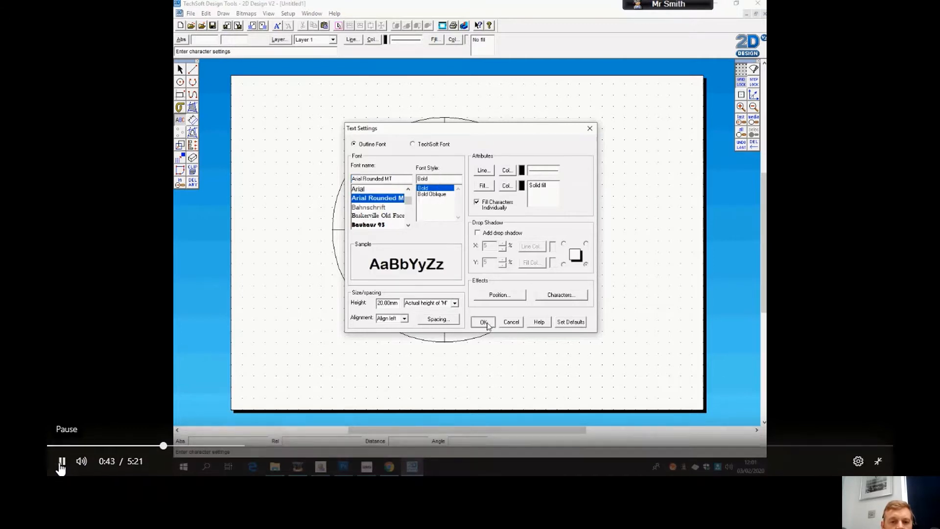
pyautogui.click(61, 465)
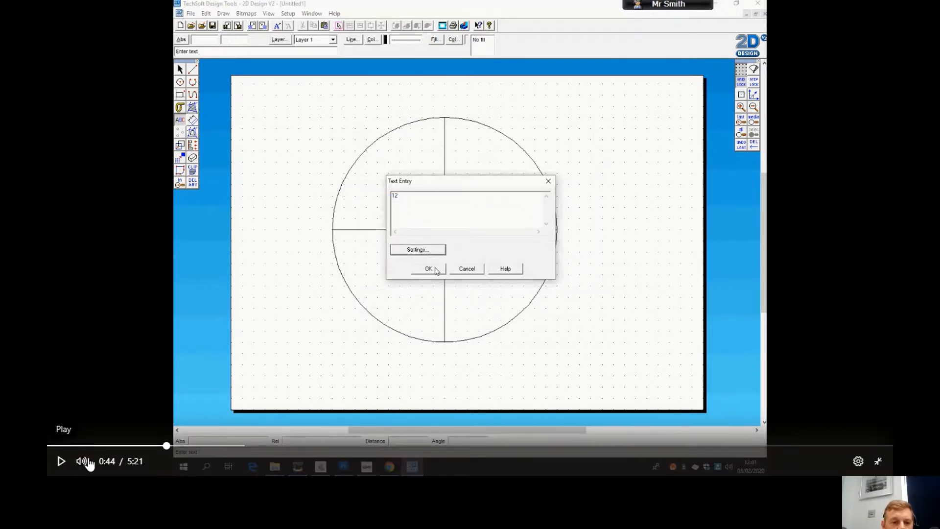
pyautogui.click(165, 446)
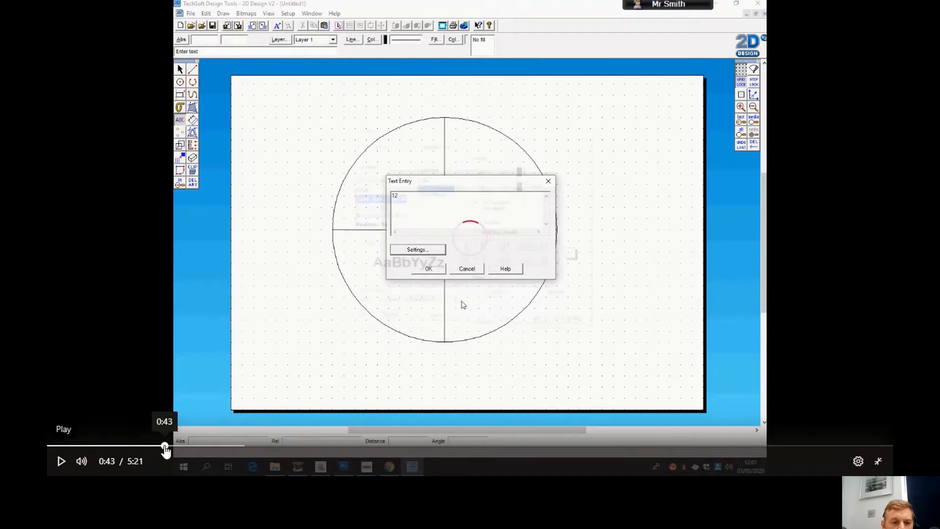
pyautogui.click(162, 446)
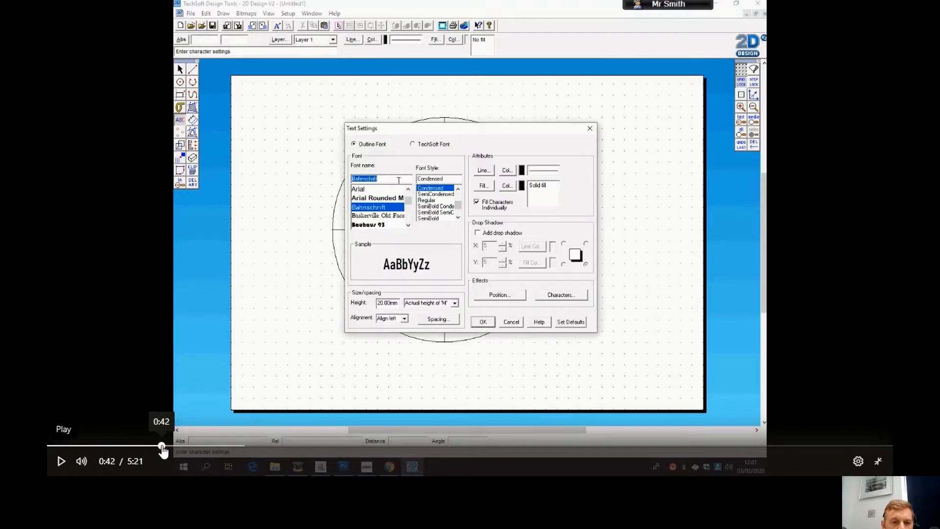
pyautogui.click(62, 464)
pyautogui.click(68, 469)
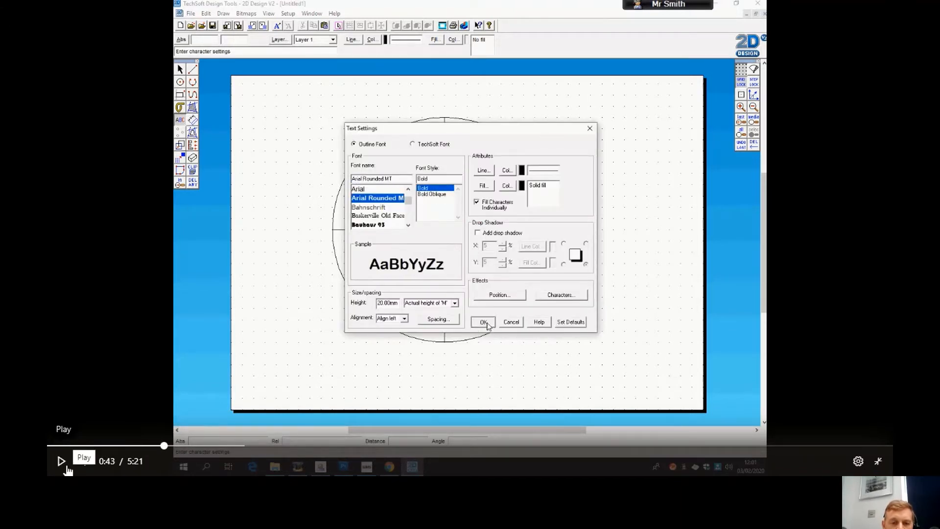
# Play the section repositioning the number 12 with Grid Lock off, replaying from 0:47 and pausing at 0:52.
pyautogui.click(67, 467)
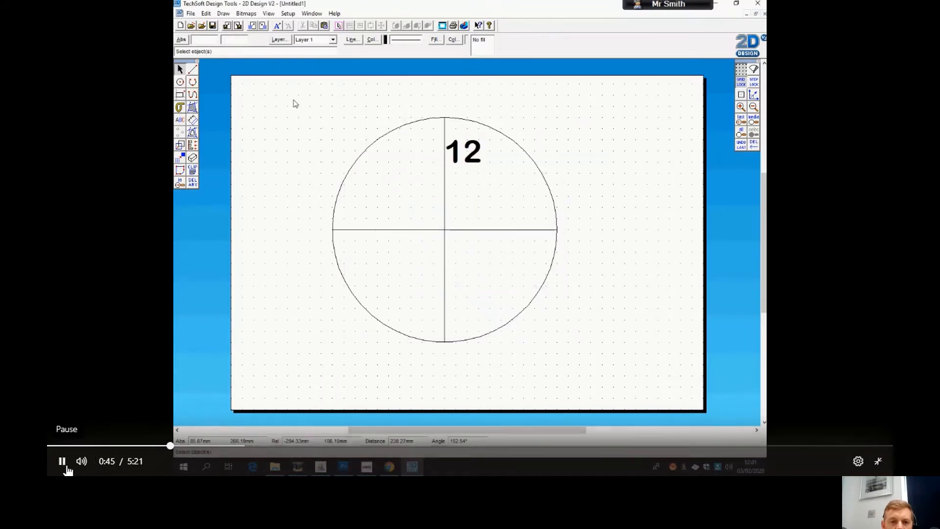
pyautogui.click(67, 469)
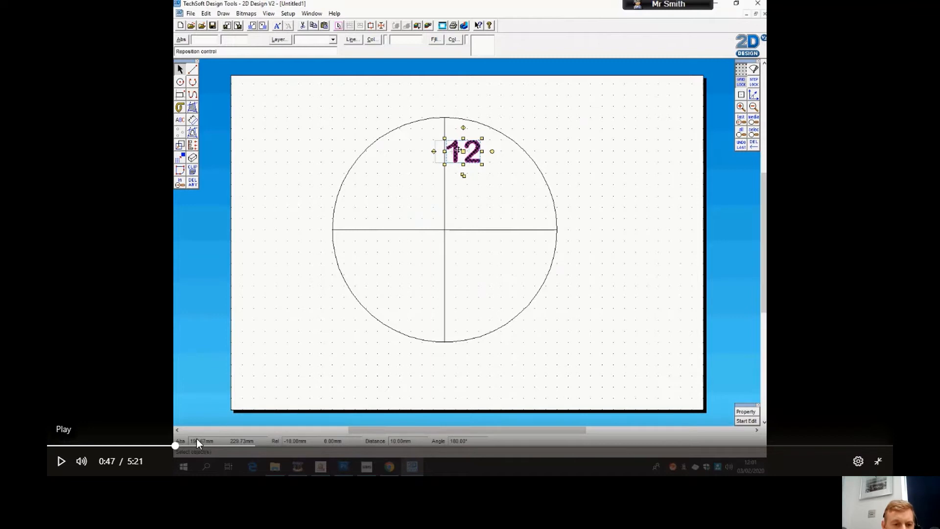
pyautogui.moveTo(177, 446); pyautogui.dragTo(175, 446)
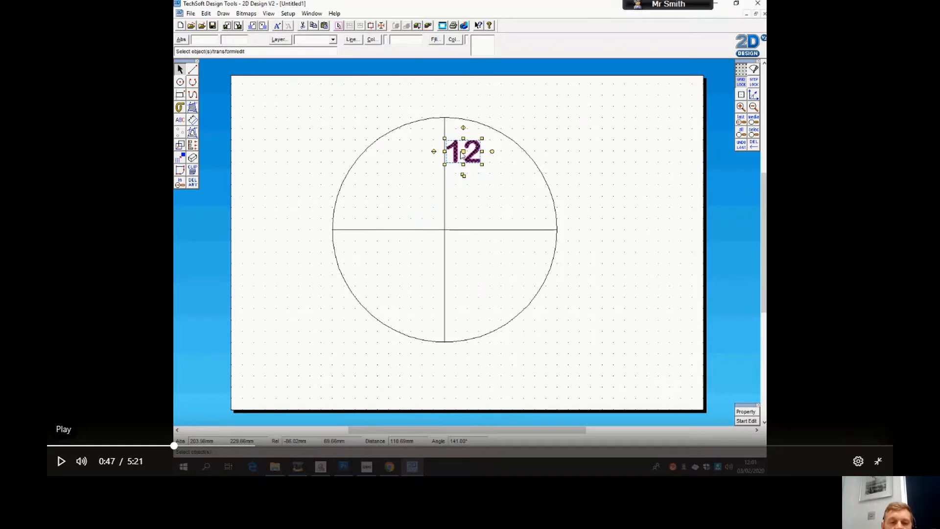
pyautogui.click(61, 461)
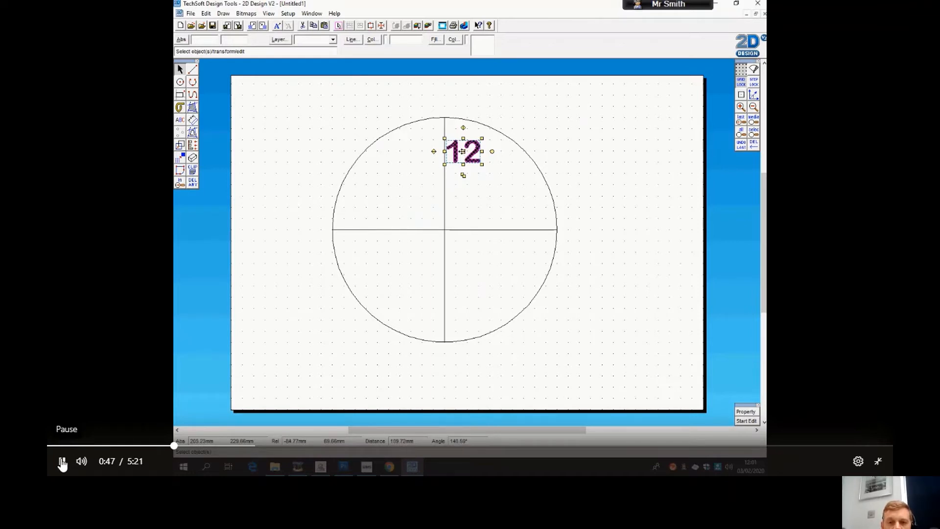
pyautogui.click(62, 462)
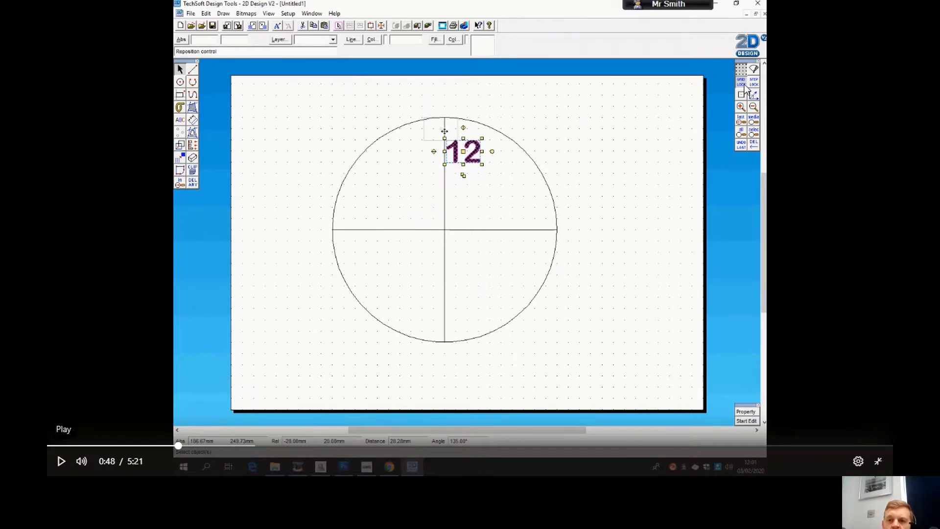
pyautogui.click(63, 466)
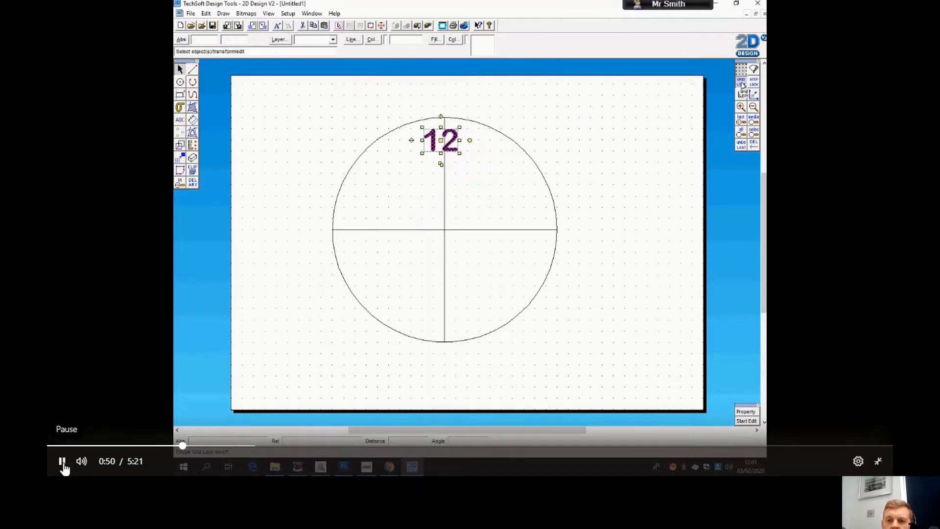
pyautogui.click(63, 465)
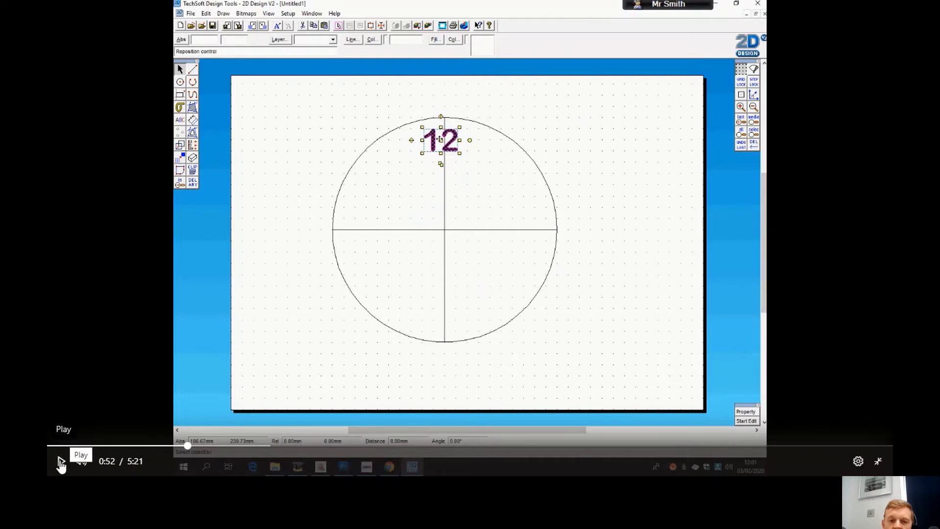
# Play the section on the number's fill, rewind to 0:56 and pause at 0:58 on the No Fill setting.
pyautogui.click(62, 466)
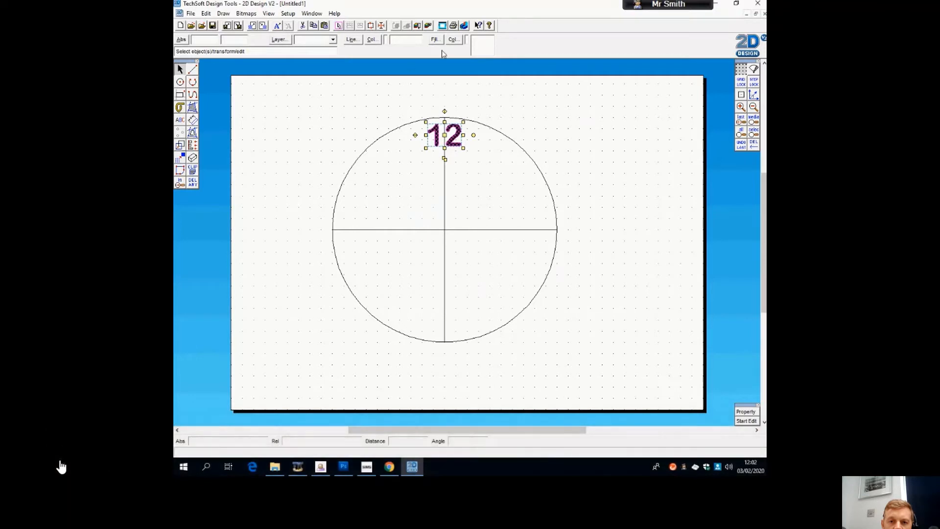
pyautogui.click(61, 465)
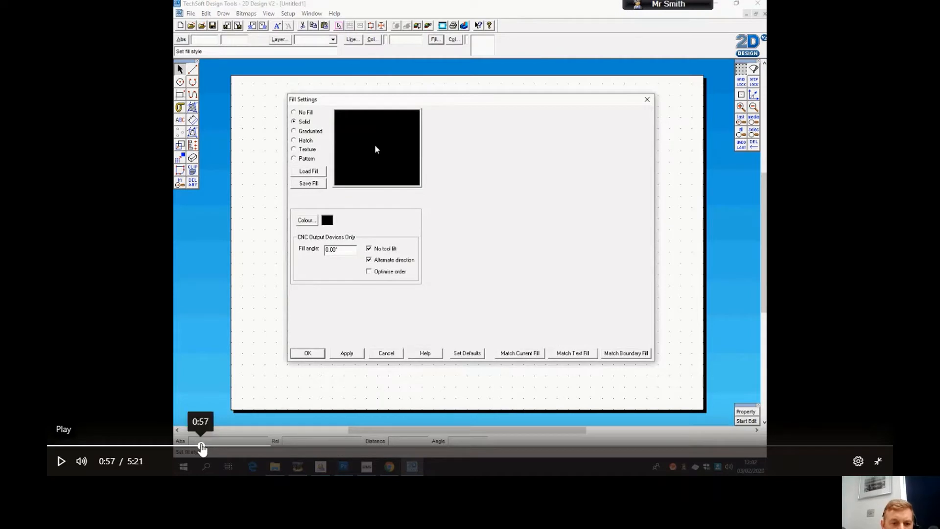
pyautogui.click(200, 446)
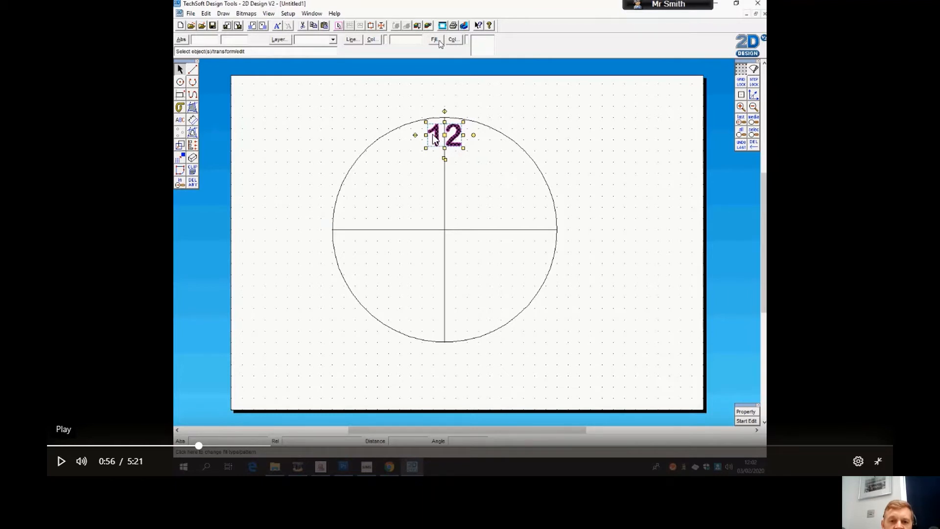
pyautogui.click(60, 462)
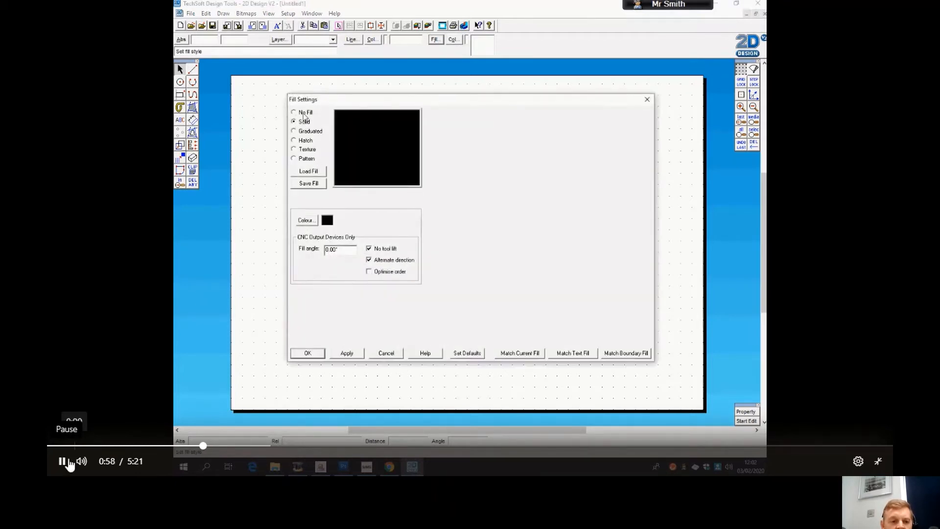
pyautogui.click(62, 463)
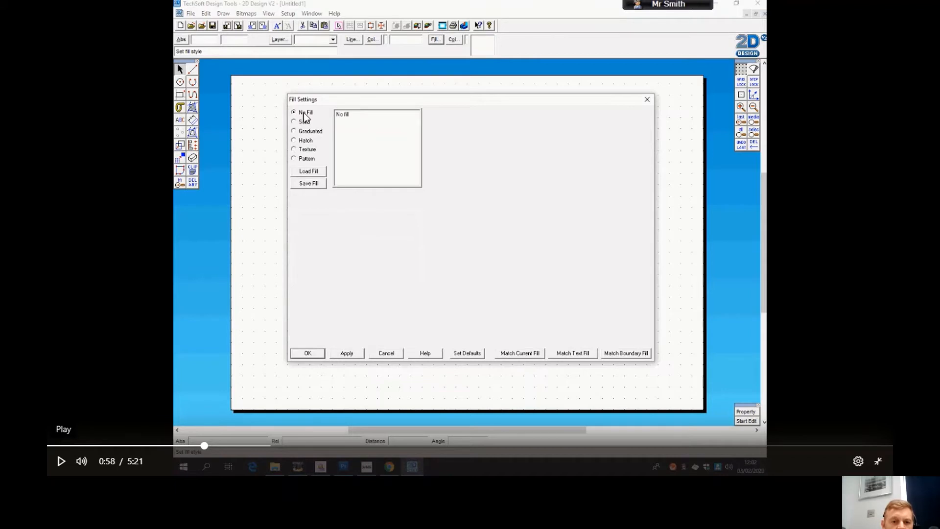
# Play the sections on recolouring and copying the number 12, pausing at 1:04 on Line Colour and at 1:09 on the copy's placement.
pyautogui.click(59, 464)
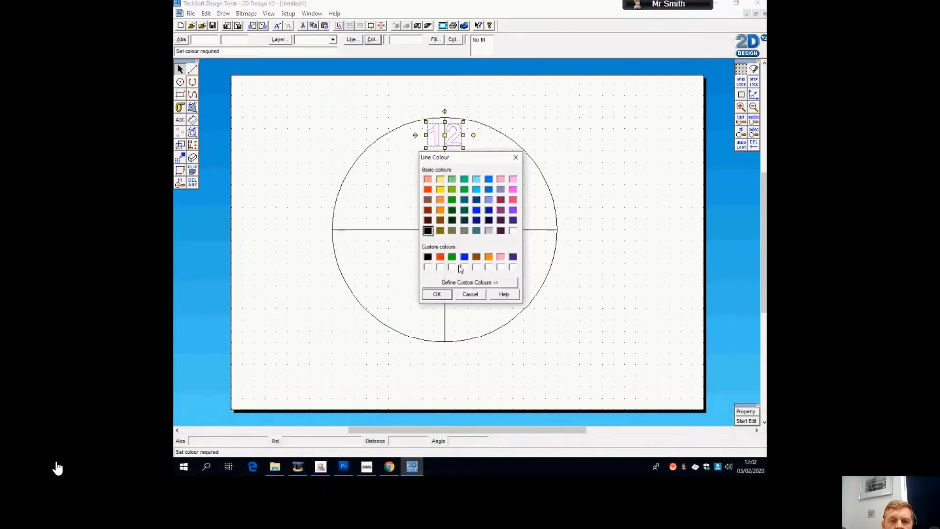
pyautogui.click(59, 463)
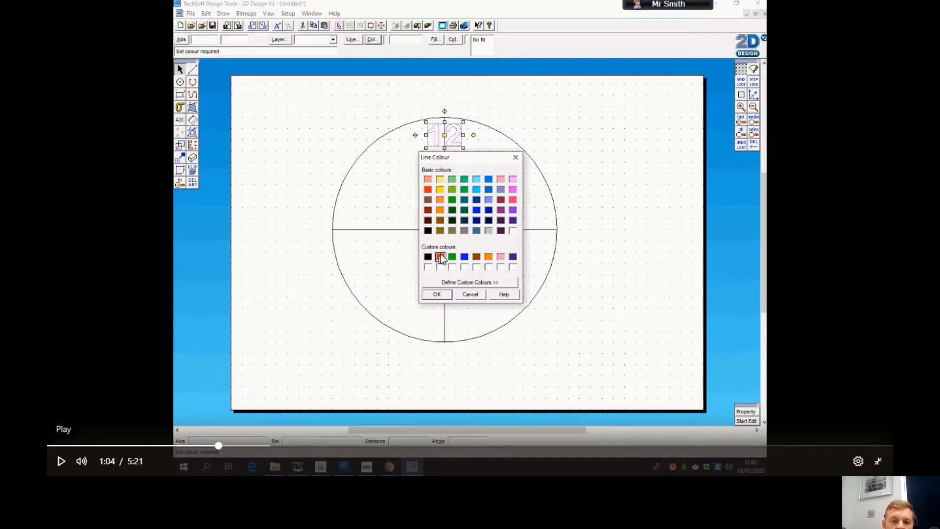
pyautogui.click(62, 463)
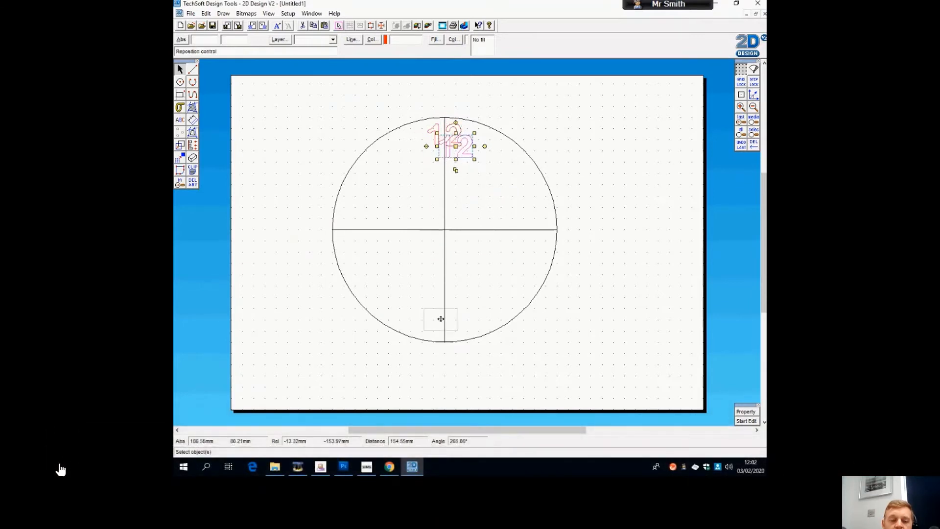
pyautogui.click(61, 463)
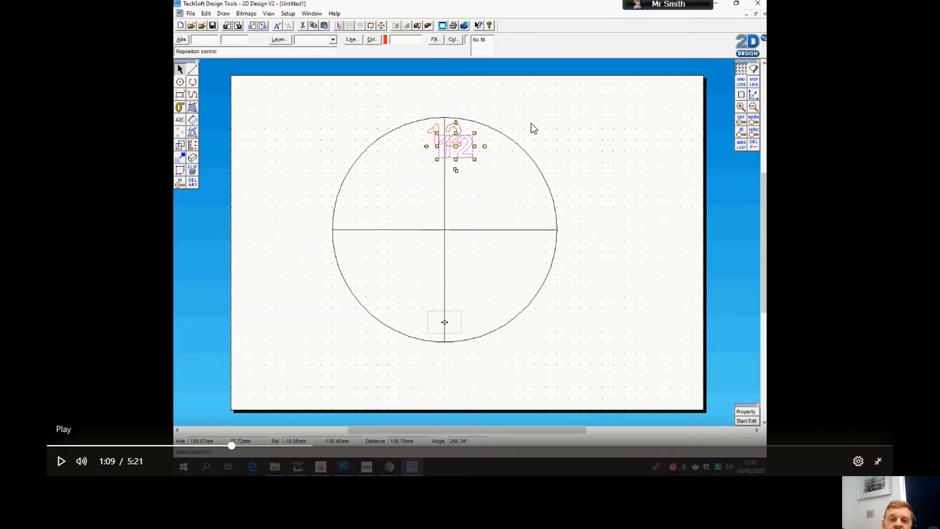
# Play the section on editing the copied number, rewind to 1:08 and replay it, pausing at 1:10 on Text Entry.
pyautogui.click(58, 463)
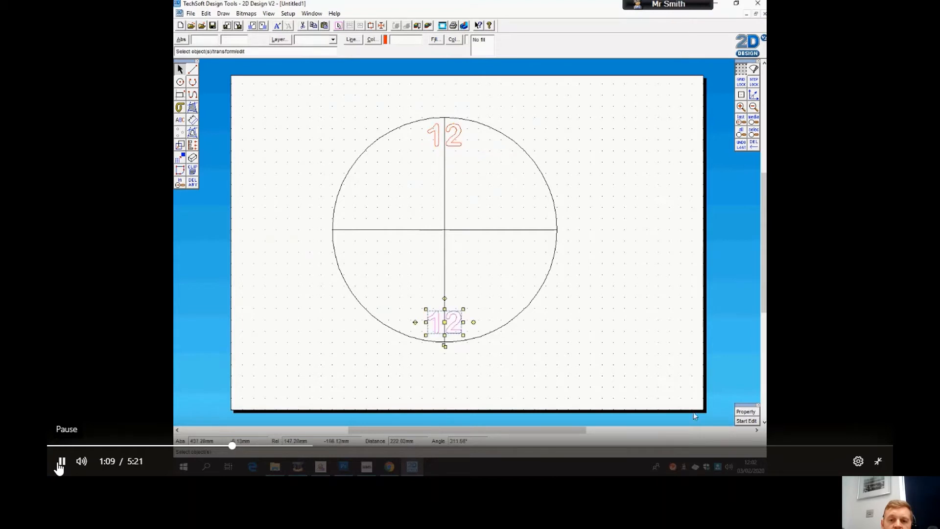
pyautogui.click(58, 463)
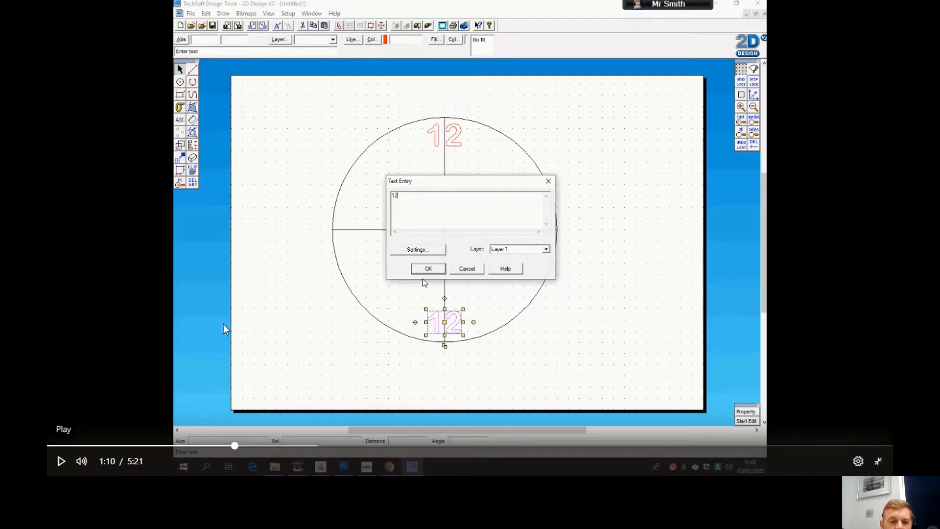
pyautogui.moveTo(236, 448); pyautogui.dragTo(232, 448)
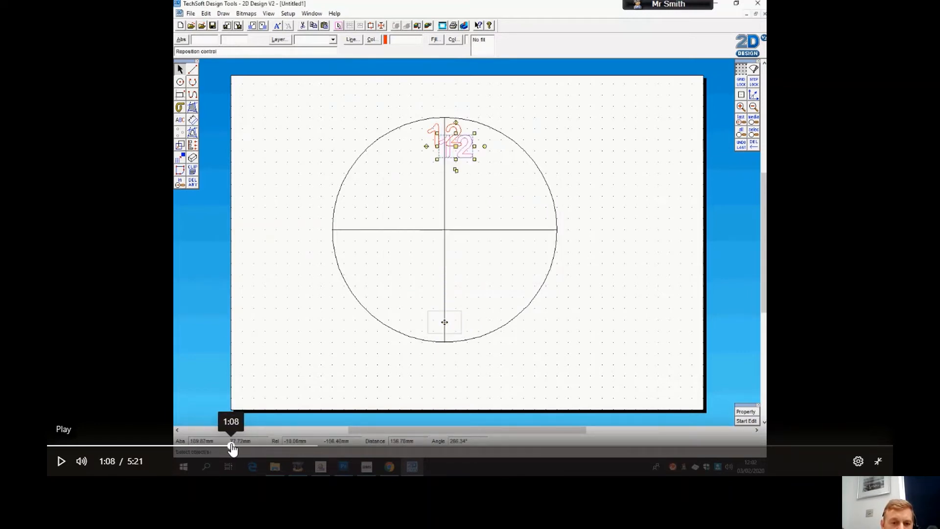
pyautogui.click(62, 461)
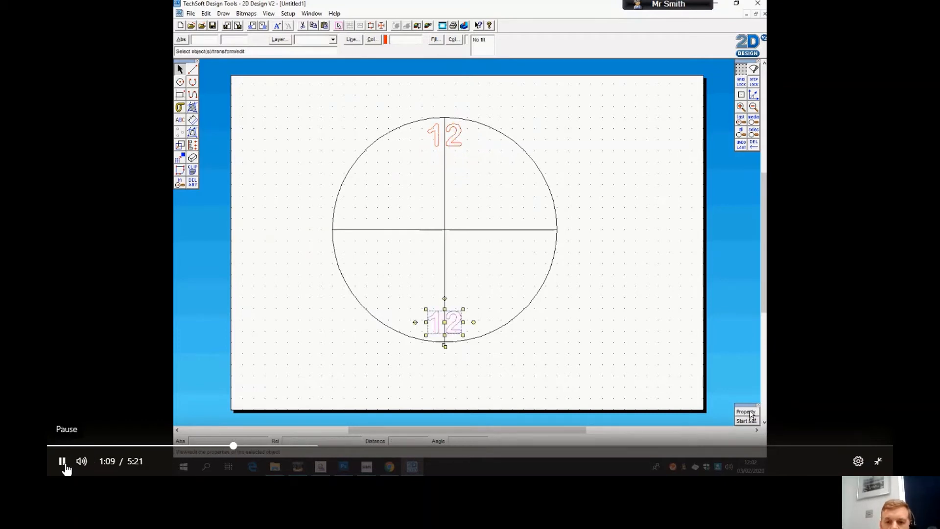
pyautogui.click(63, 462)
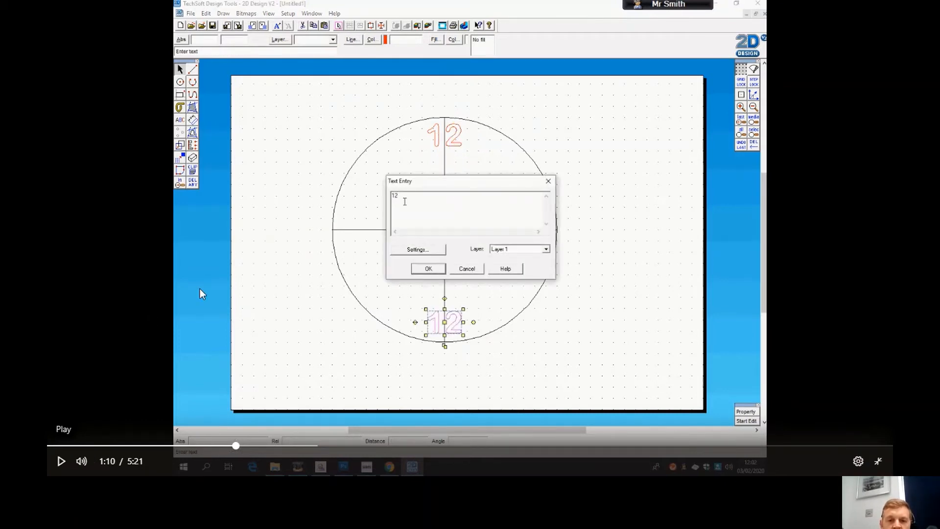
# Play the section adding the remaining clock numbers, pausing at 1:39 on the Google home page.
pyautogui.click(61, 461)
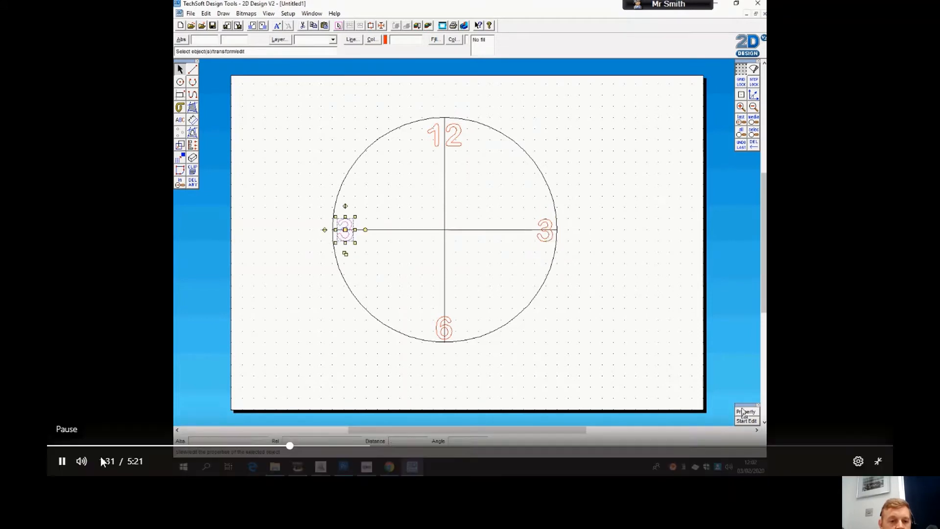
pyautogui.click(60, 468)
pyautogui.click(61, 467)
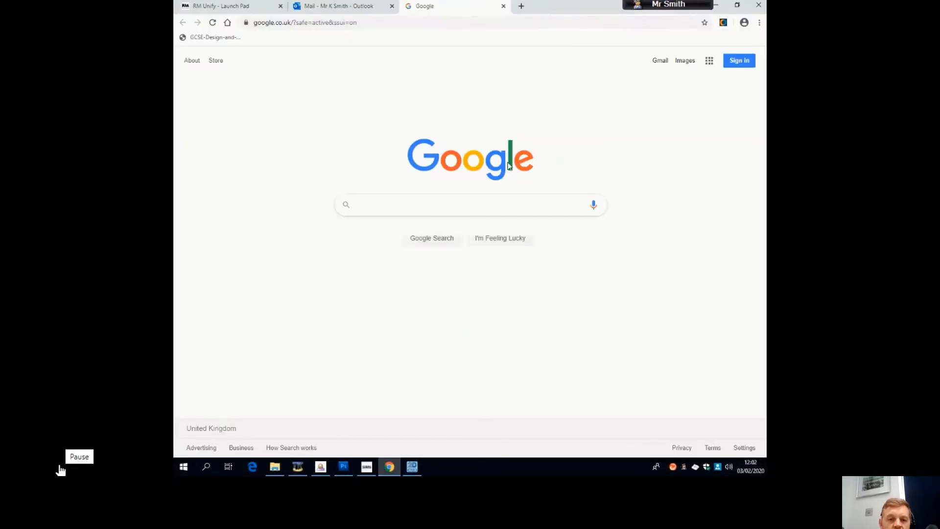
pyautogui.click(60, 469)
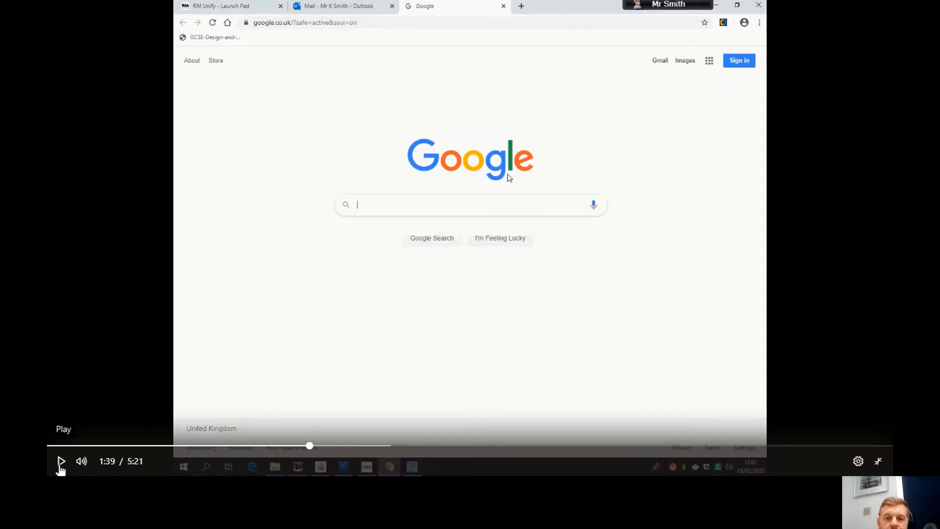
# Play the Google image search section, pausing at 2:02 on the "mini cooper outline" search.
pyautogui.click(60, 466)
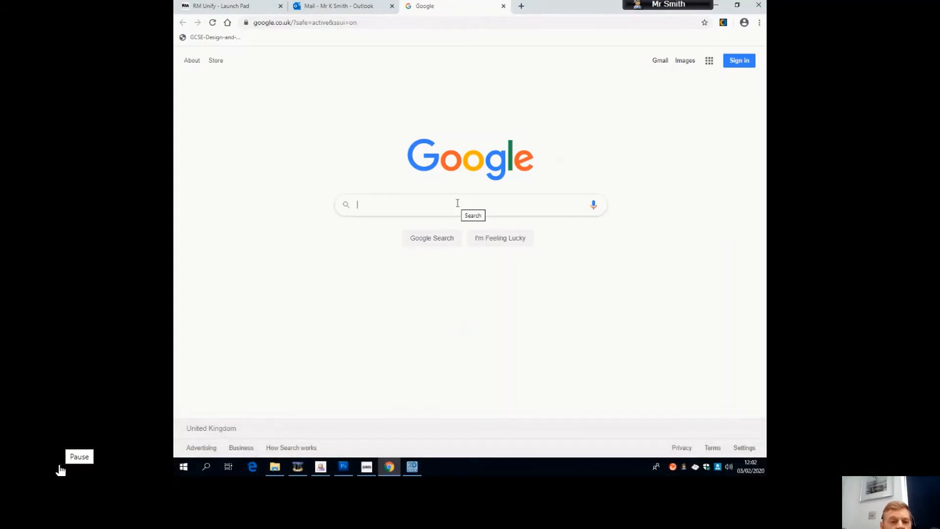
pyautogui.moveTo(234, 416)
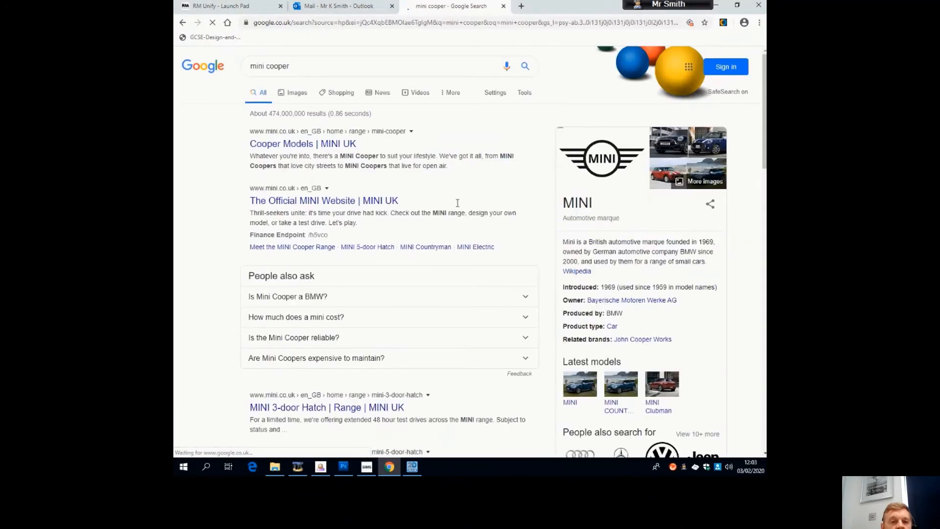
pyautogui.click(304, 93)
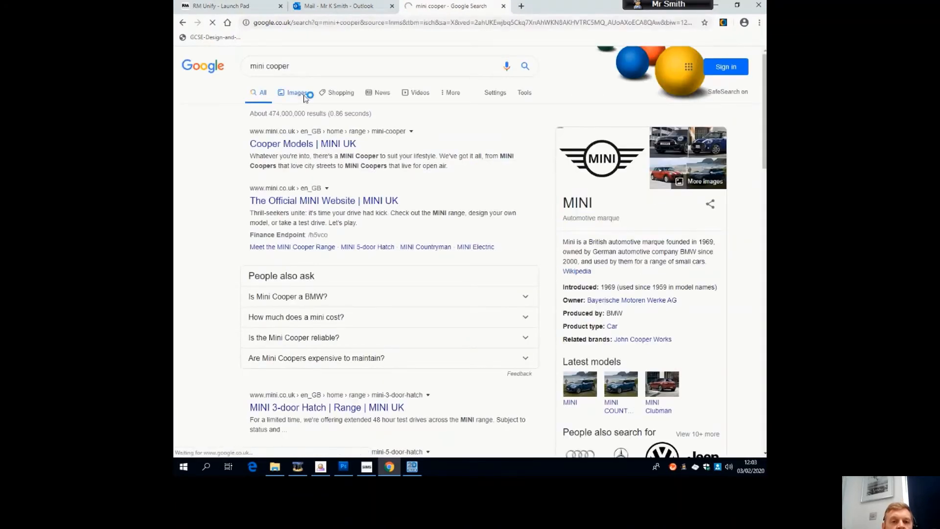
pyautogui.click(302, 80)
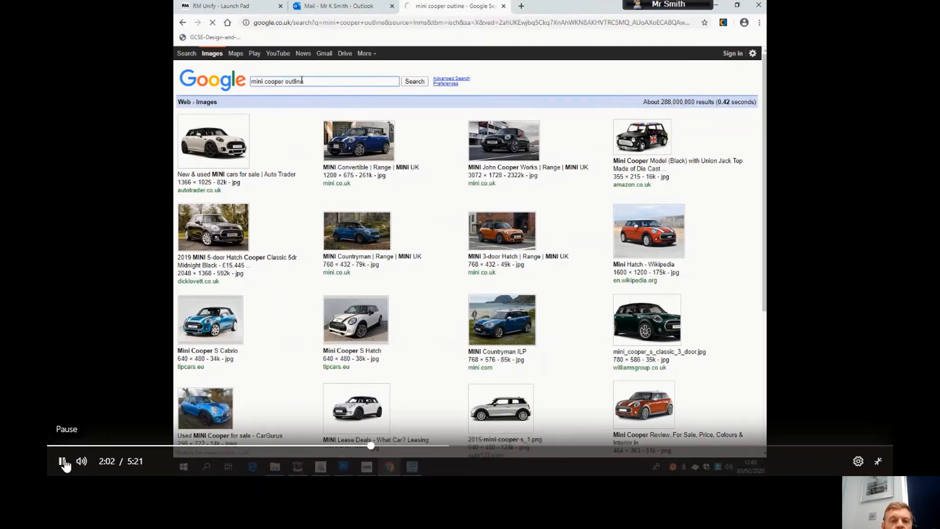
pyautogui.click(62, 461)
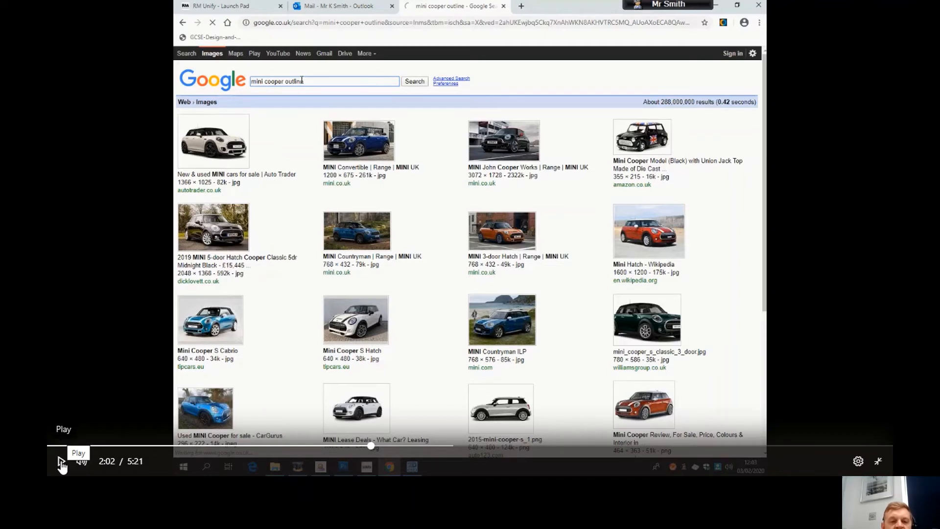
# Play the section choosing a Mini outline image, pause at 2:15 on the Pinterest page and rewind to 2:08.
pyautogui.click(60, 462)
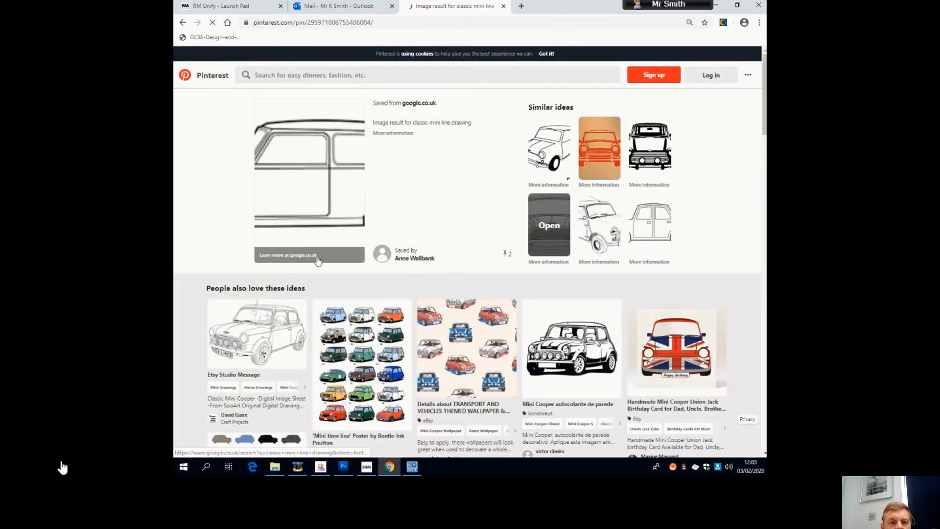
pyautogui.click(61, 462)
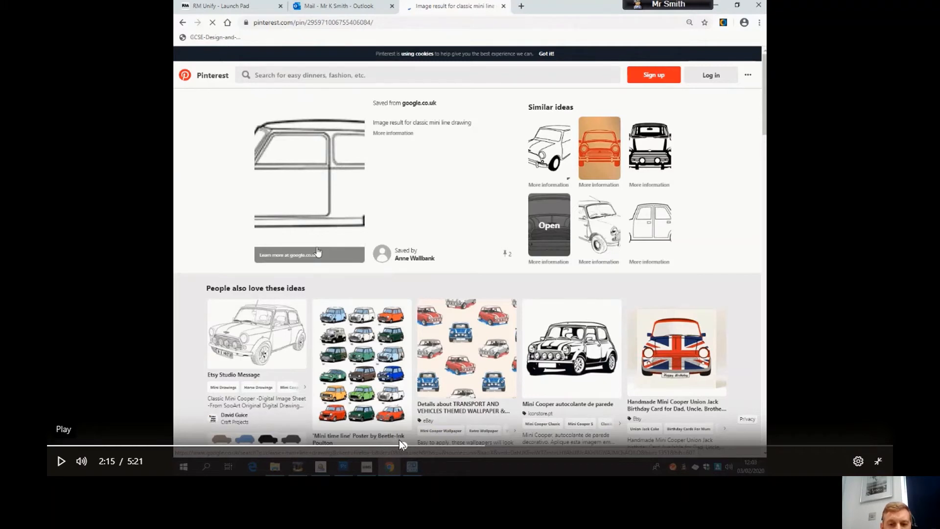
pyautogui.moveTo(399, 445); pyautogui.dragTo(392, 446)
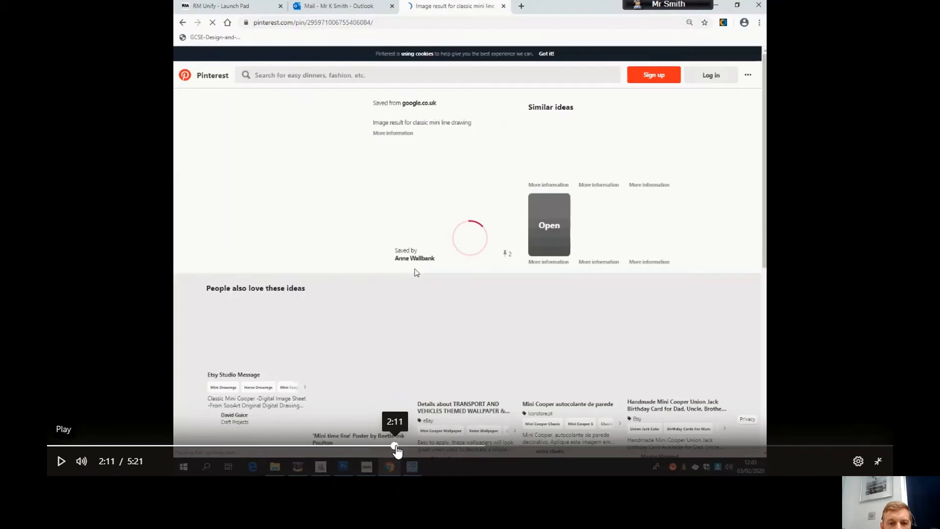
pyautogui.moveTo(394, 446); pyautogui.dragTo(387, 446)
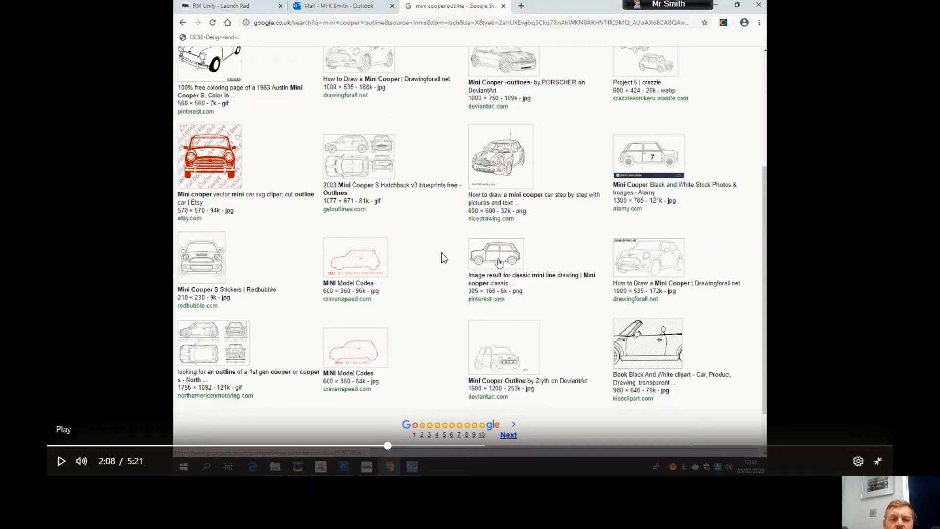
# Play the section bringing the Mini picture into the drawing, rewind to 3:08 and pause at 3:12 on Vectorise Bitmap.
pyautogui.click(61, 462)
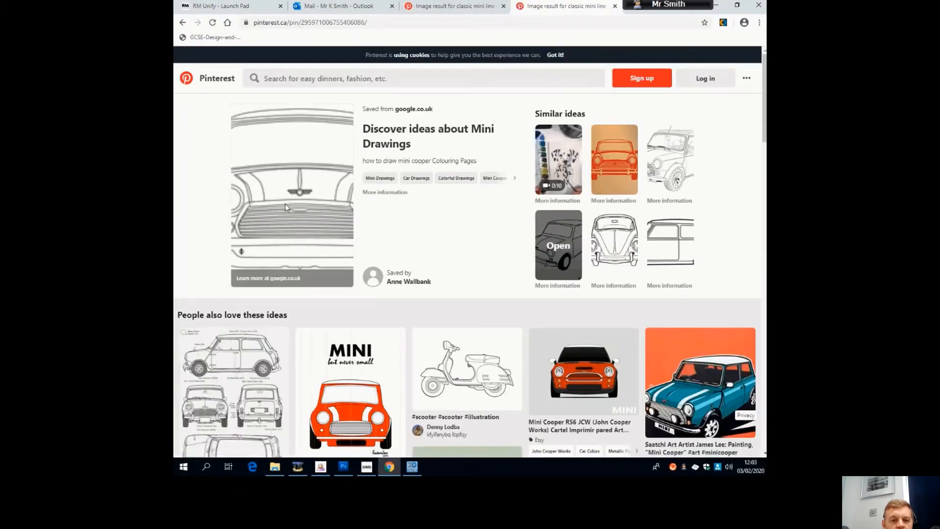
pyautogui.click(515, 178)
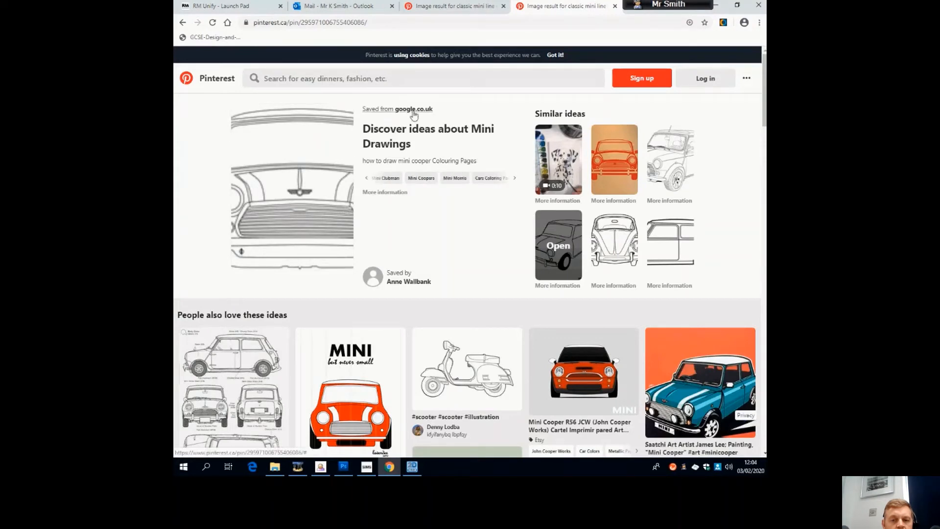
pyautogui.moveTo(318, 430)
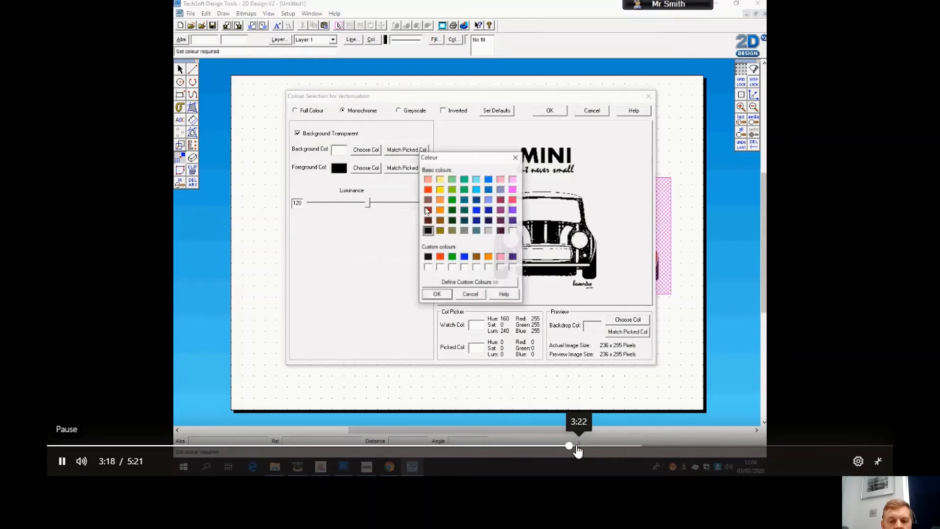
pyautogui.click(556, 447)
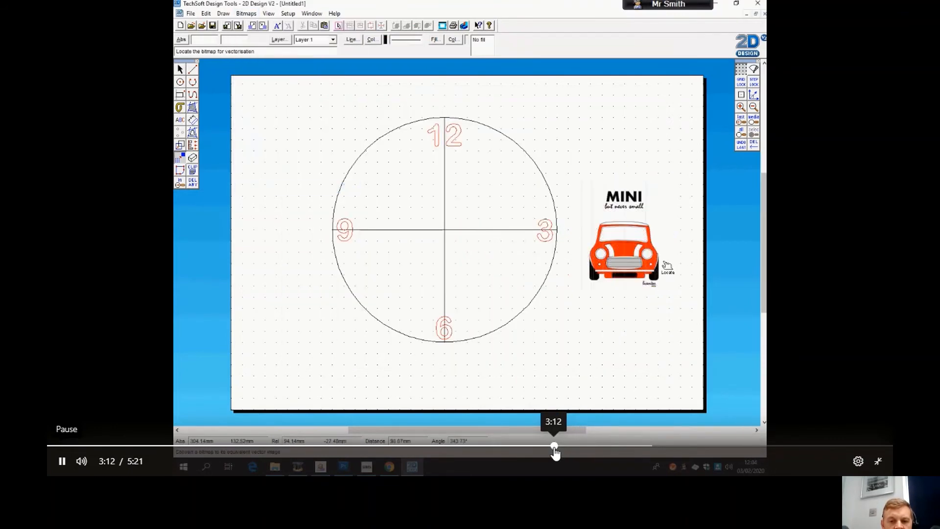
pyautogui.moveTo(555, 448); pyautogui.dragTo(545, 449)
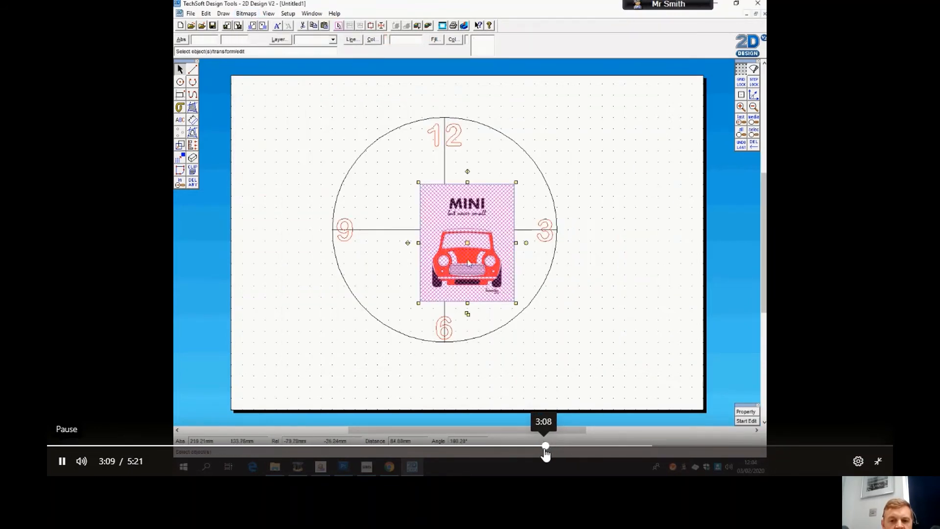
pyautogui.click(62, 469)
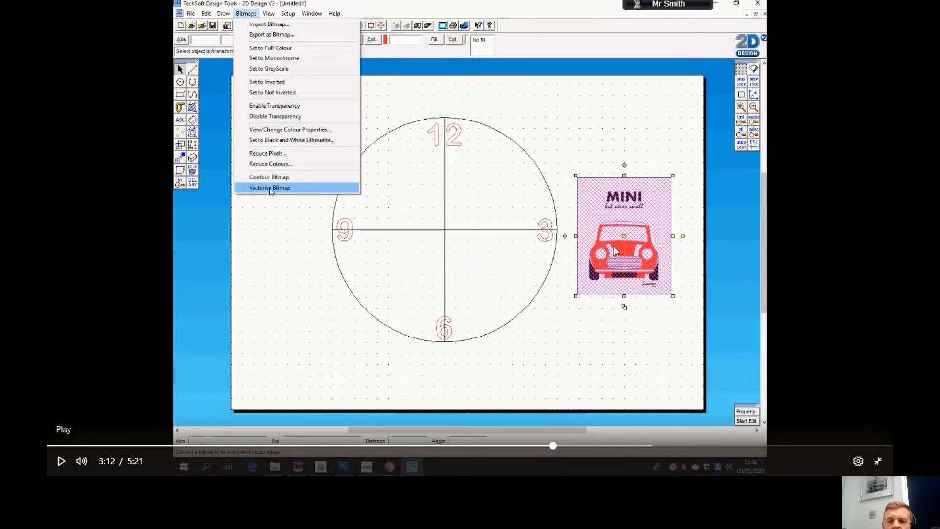
# Play the start of the vectorising section in short stretches, pausing at 3:14 and 3:15 on Colour Selection for Vectorisation.
pyautogui.click(59, 463)
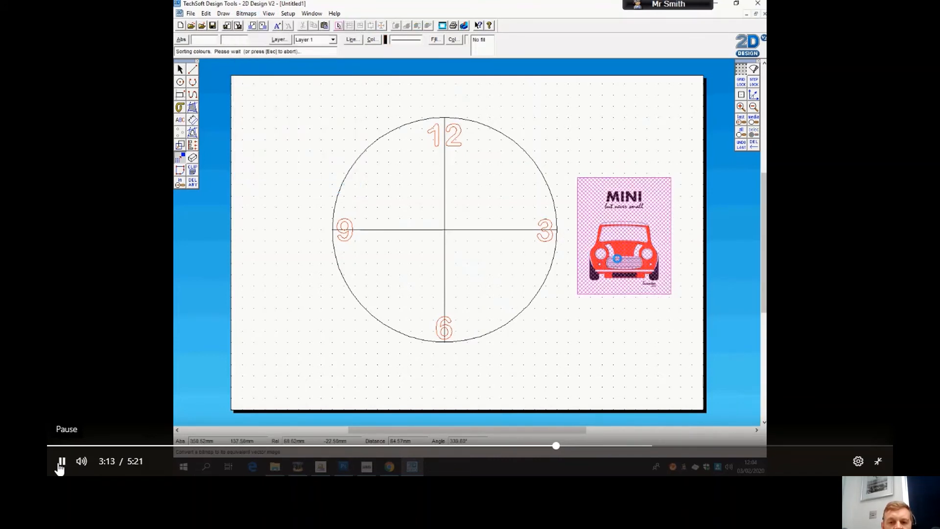
pyautogui.click(59, 464)
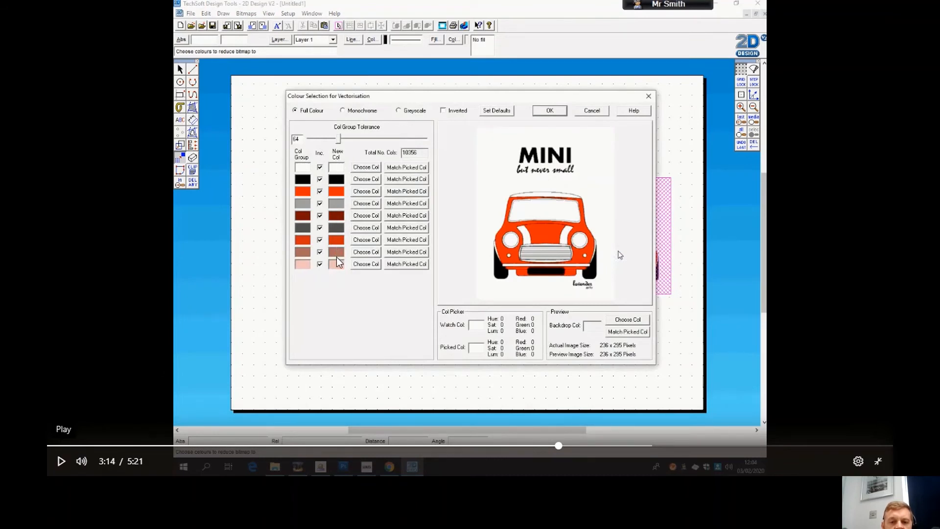
pyautogui.click(61, 462)
pyautogui.click(61, 463)
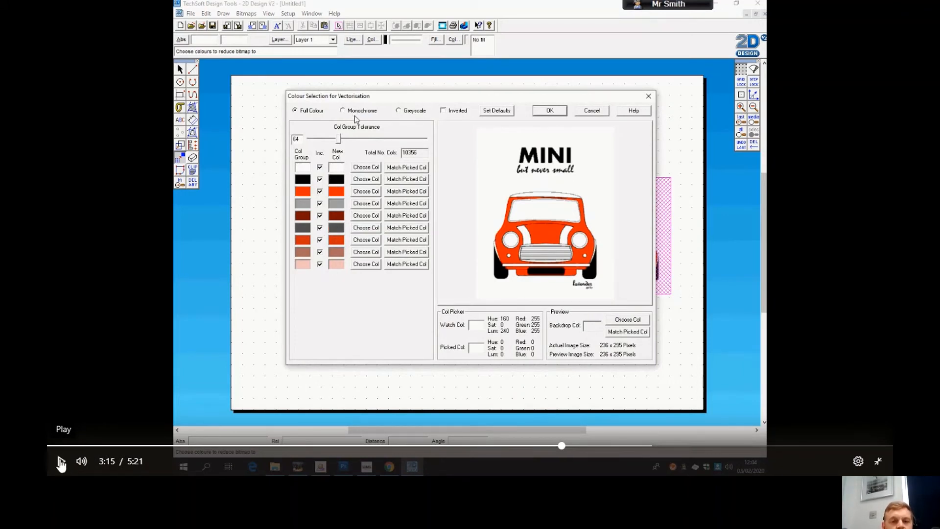
# Play the monochrome colour section, pausing at 3:18 on the foreground colour and at 3:21 on Luminance, and resume playback.
pyautogui.click(61, 463)
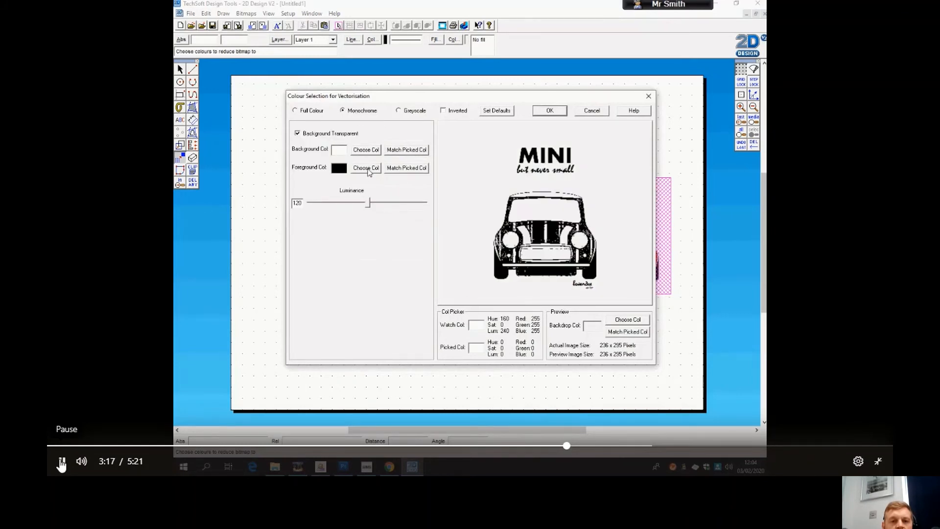
pyautogui.click(62, 463)
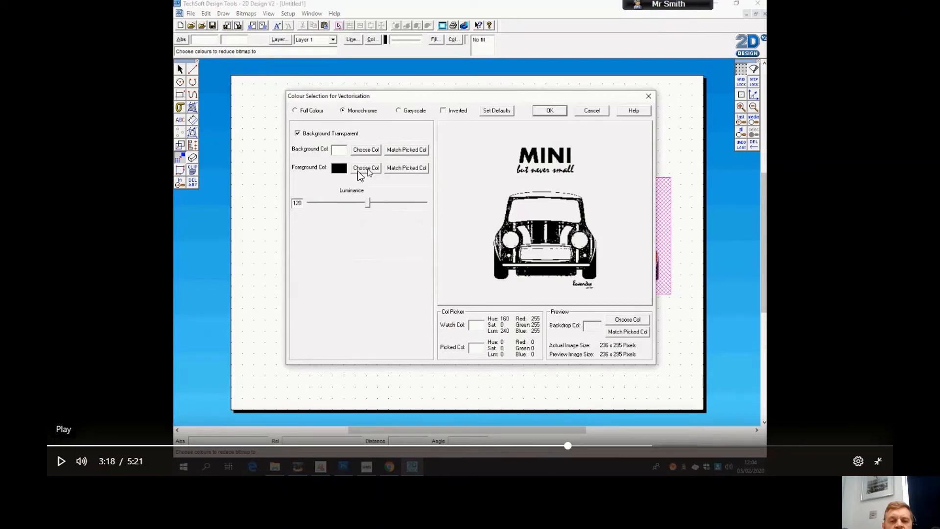
pyautogui.click(61, 462)
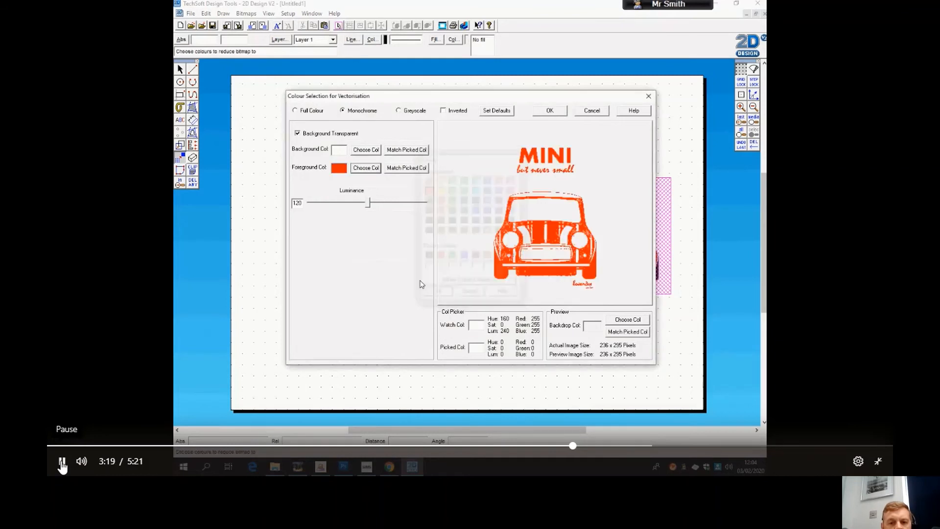
pyautogui.click(61, 462)
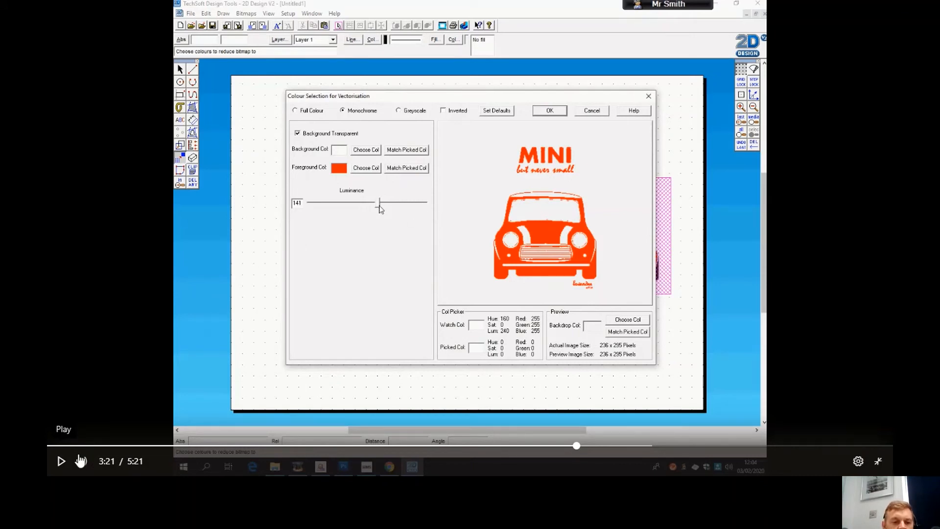
pyautogui.click(60, 461)
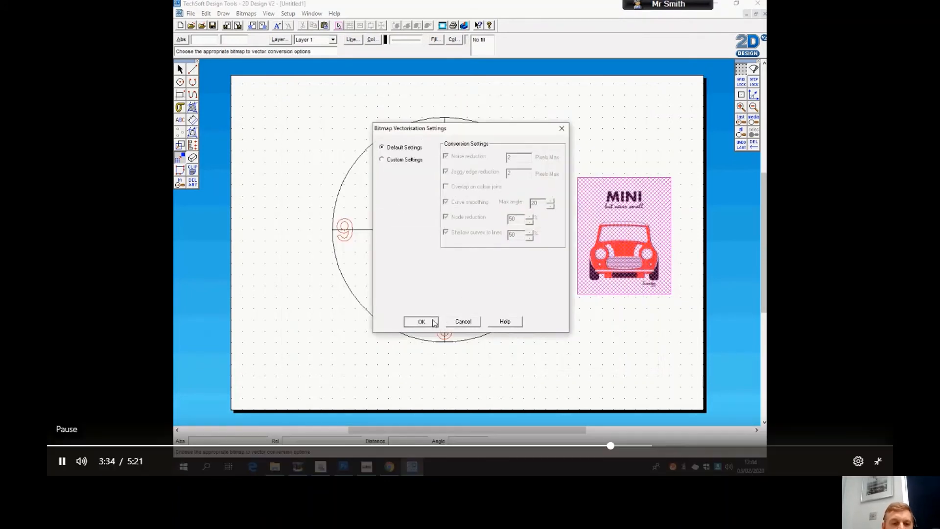
# Pause at 3:35 on the vectorised Mini, then play the fill removal section and pause at 3:39 on the unfilled outline.
pyautogui.press('space')
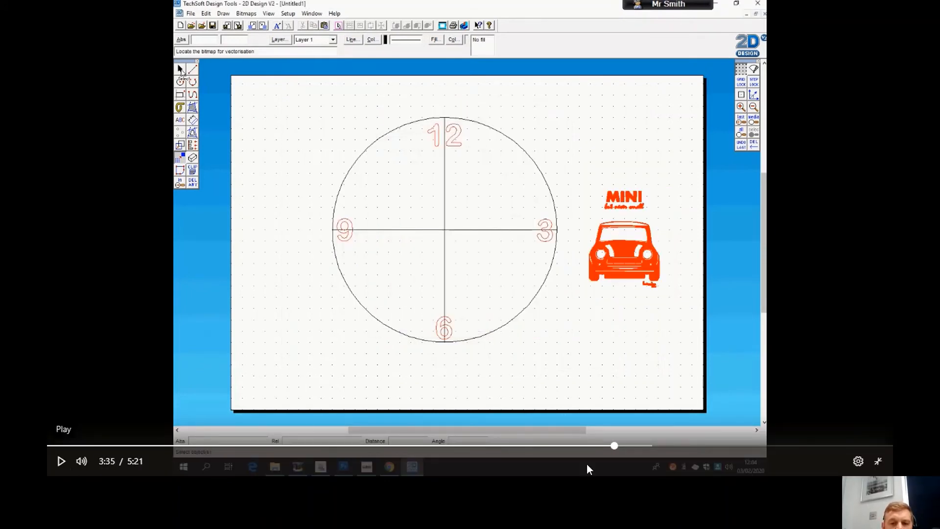
pyautogui.click(65, 464)
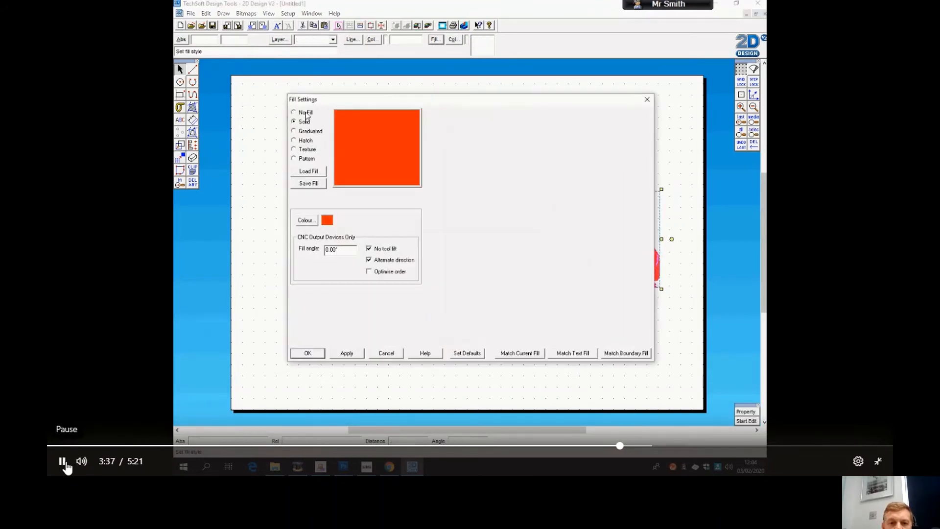
pyautogui.click(65, 463)
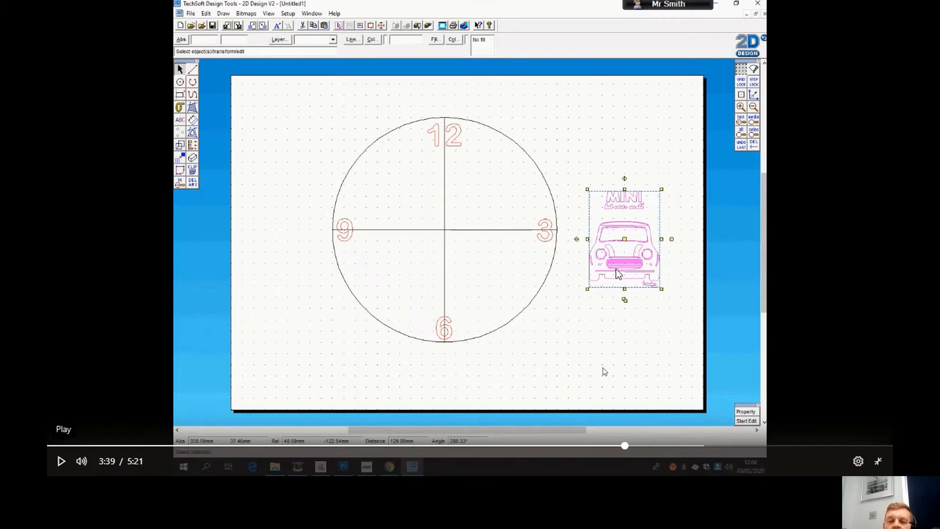
# Play the section exploding the Mini outline, pausing at 3:43 on the Explode tool and at 3:44 on Explode Settings.
pyautogui.click(60, 461)
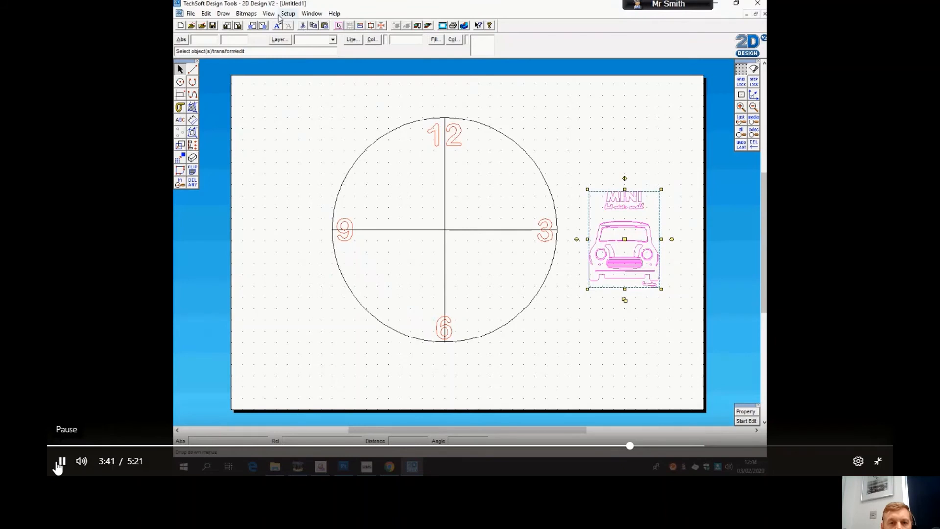
pyautogui.click(59, 461)
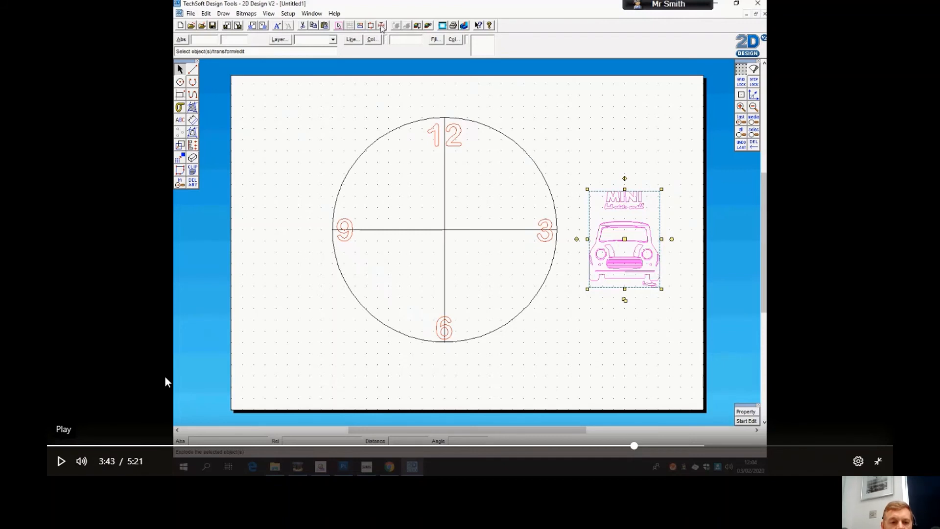
pyautogui.click(61, 463)
pyautogui.click(60, 462)
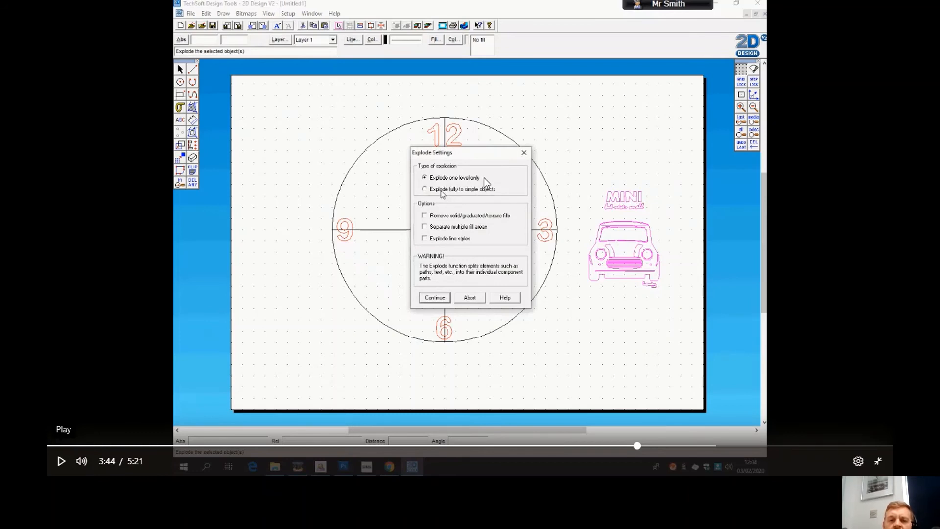
# Play the section deleting the small signature below the Mini, pause at 3:50 and rewind to 3:46.
pyautogui.click(62, 461)
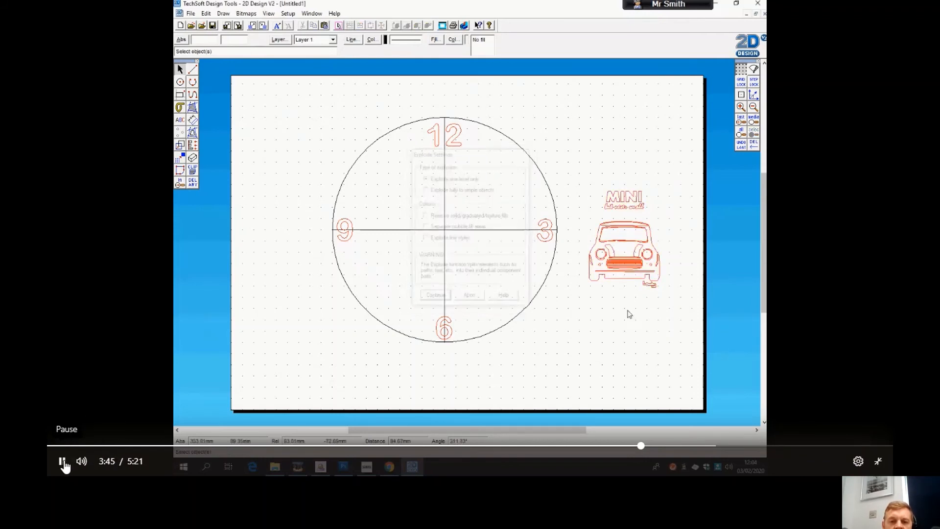
pyautogui.click(62, 461)
pyautogui.click(62, 461)
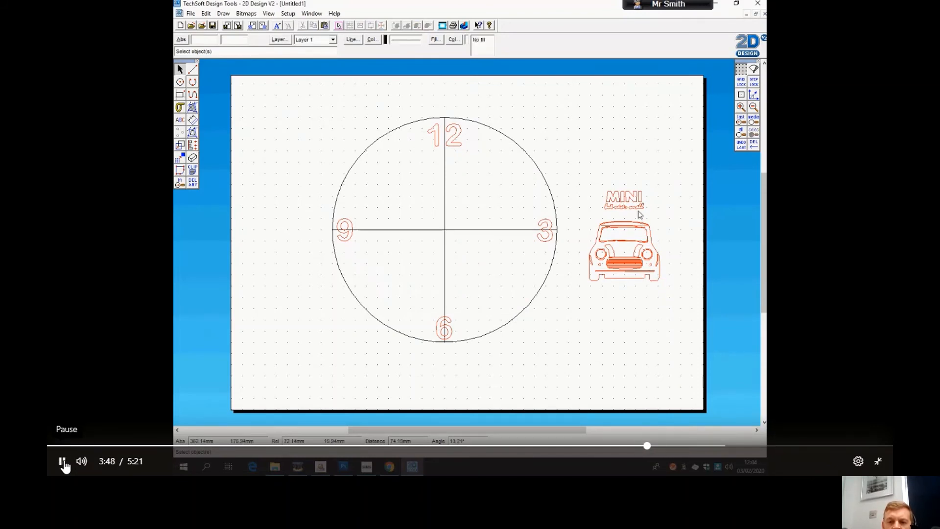
pyautogui.click(63, 462)
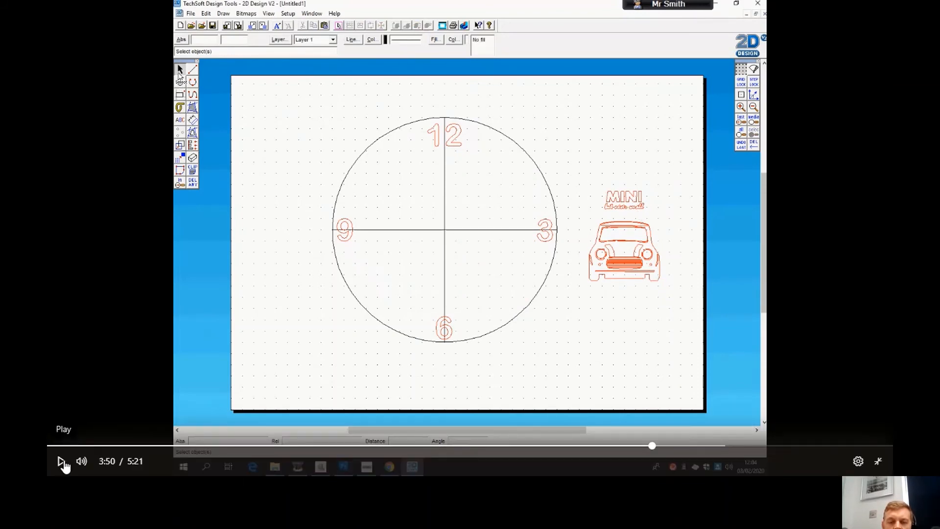
pyautogui.click(651, 447)
pyautogui.moveTo(651, 447); pyautogui.dragTo(644, 448)
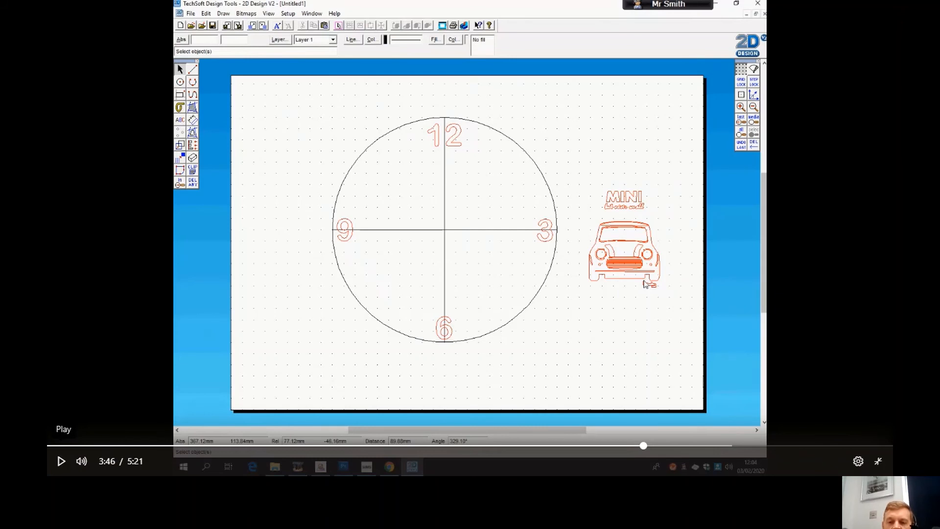
# Replay the section from 3:46, pausing at 3:48 and at 3:51 on the selected MINI lettering.
pyautogui.click(61, 463)
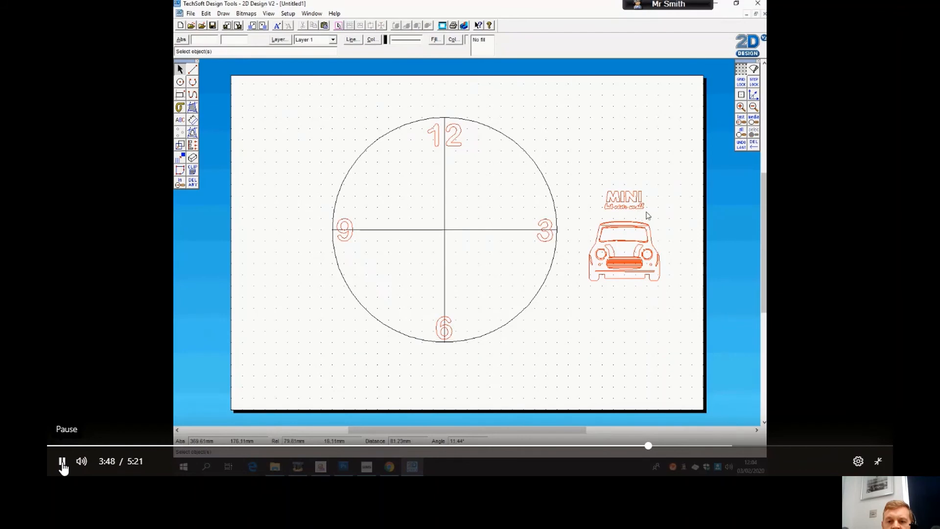
pyautogui.click(61, 462)
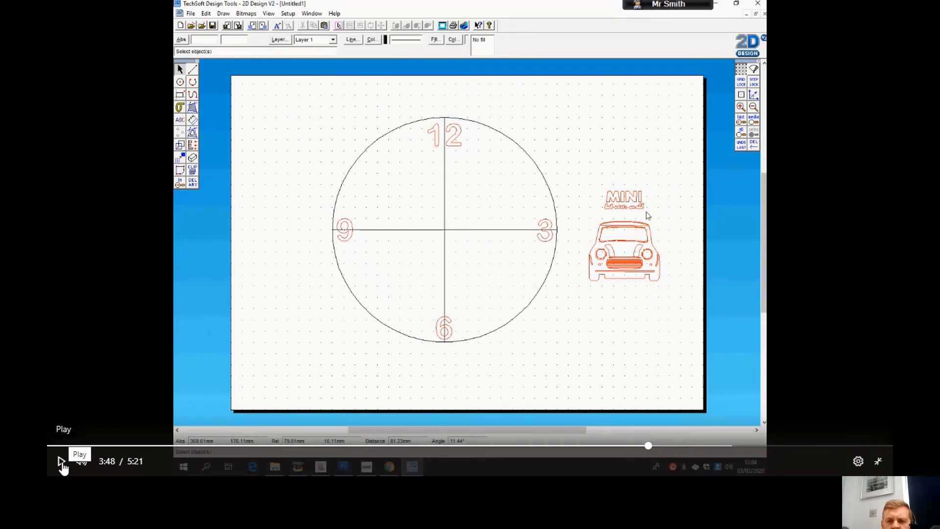
pyautogui.click(62, 462)
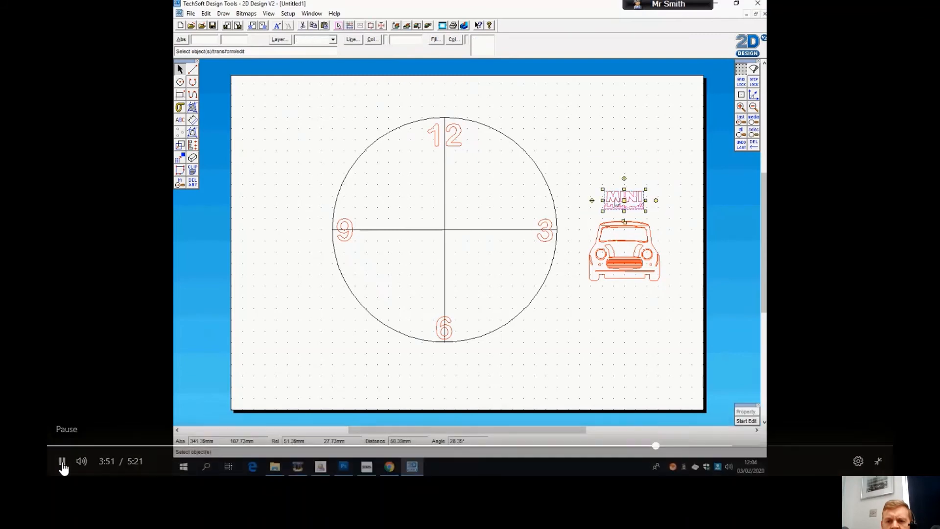
pyautogui.click(61, 462)
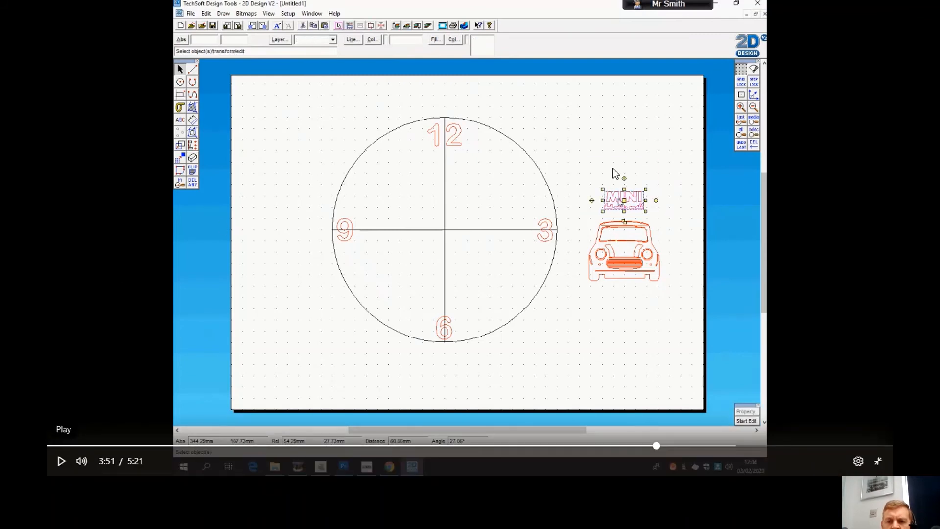
# Play the MINI lettering and car outline sections, pausing at 4:09 on Explode Settings and at 4:19 on Line Colour.
pyautogui.click(61, 462)
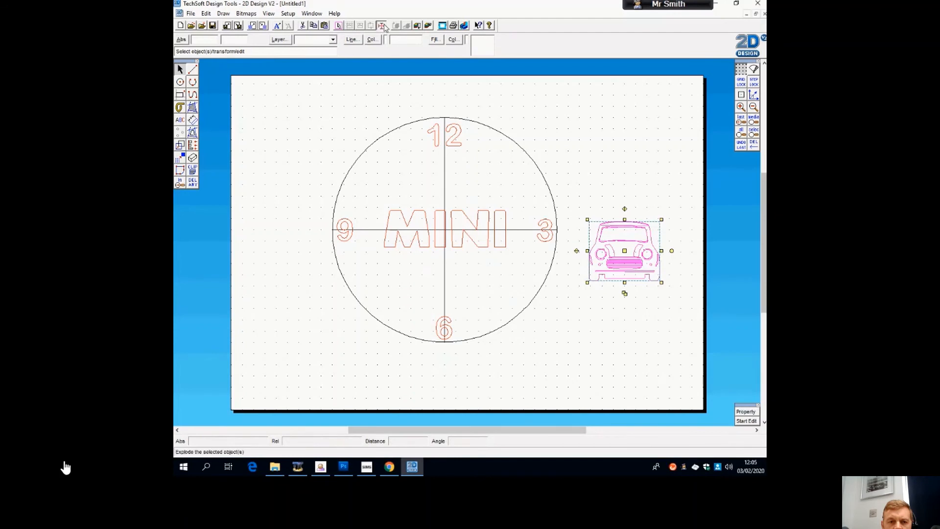
pyautogui.click(63, 464)
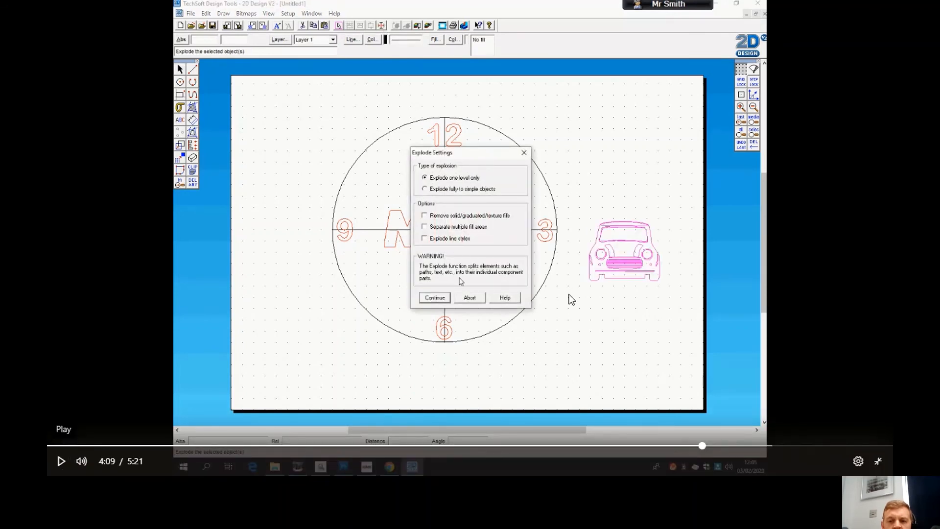
pyautogui.click(62, 463)
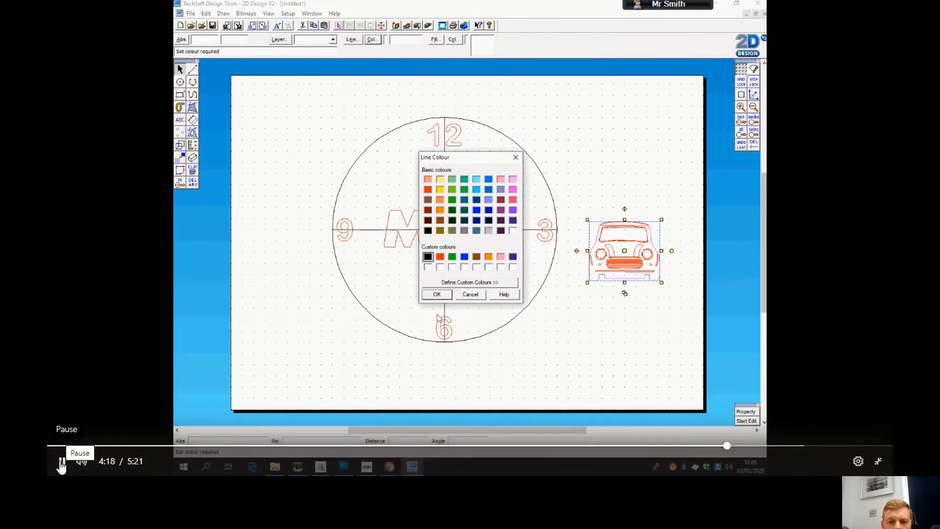
pyautogui.click(61, 463)
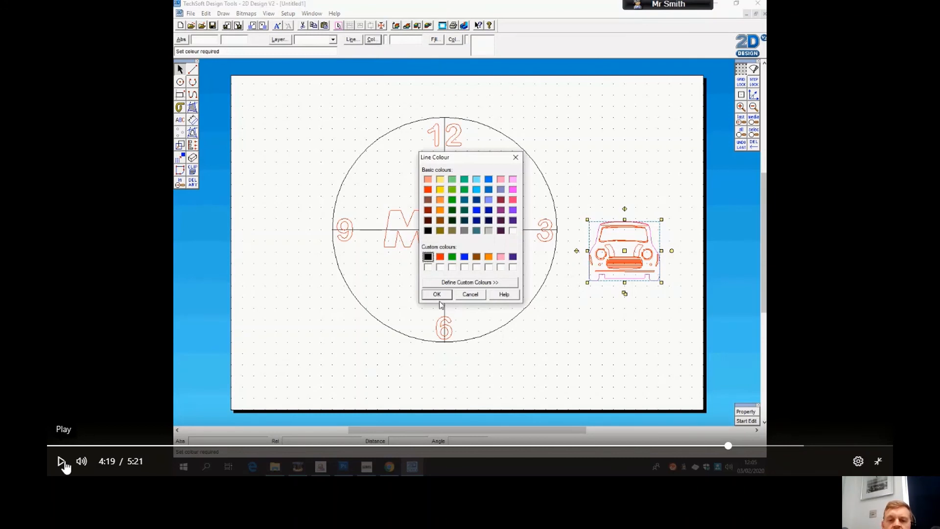
# Play the section placing the Mini on top of the clock face, pausing at 4:21 and at 4:28.
pyautogui.click(62, 461)
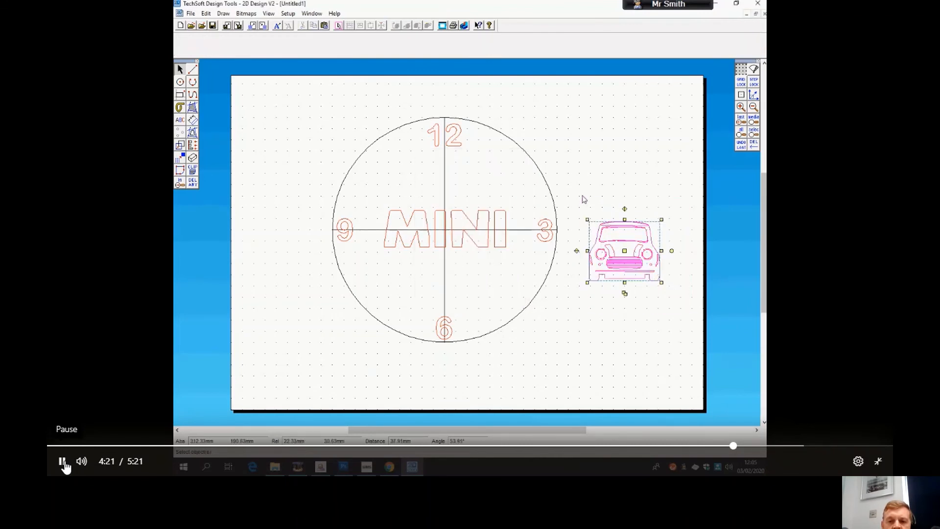
pyautogui.click(63, 462)
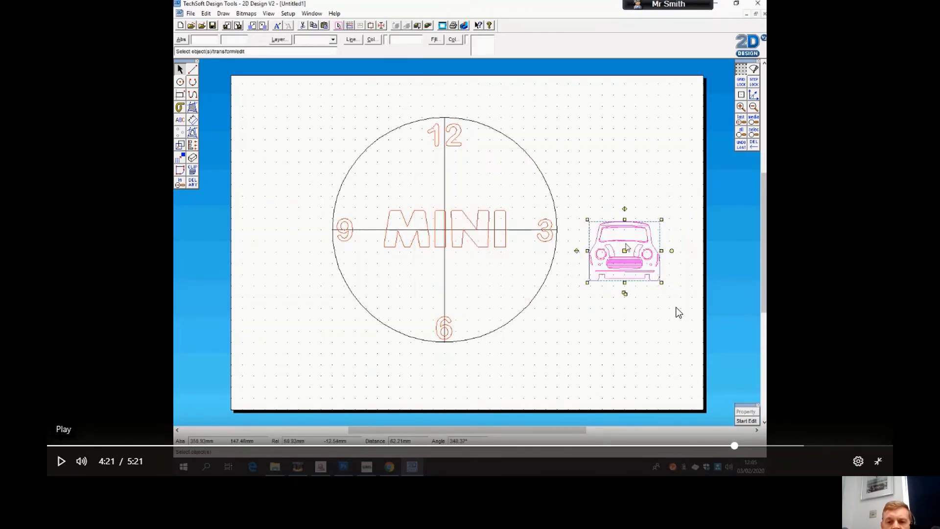
pyautogui.click(60, 463)
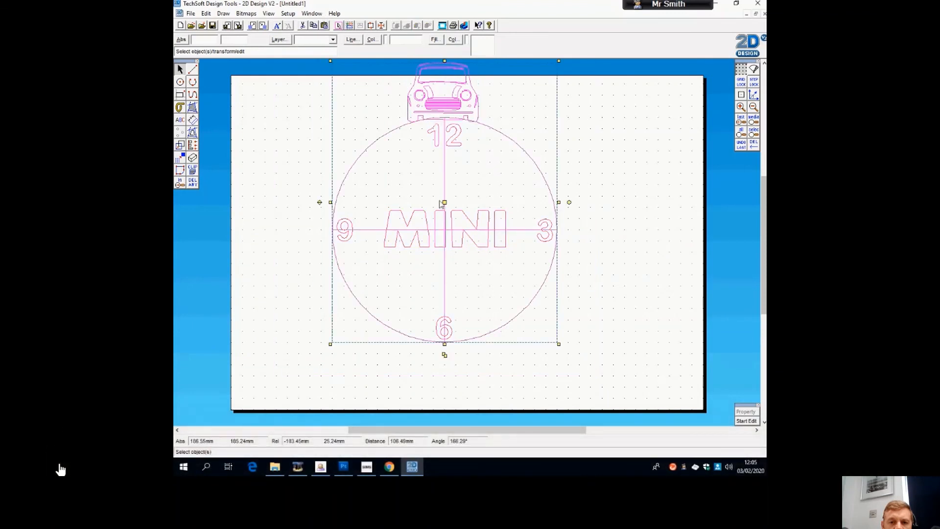
pyautogui.click(60, 464)
pyautogui.click(60, 464)
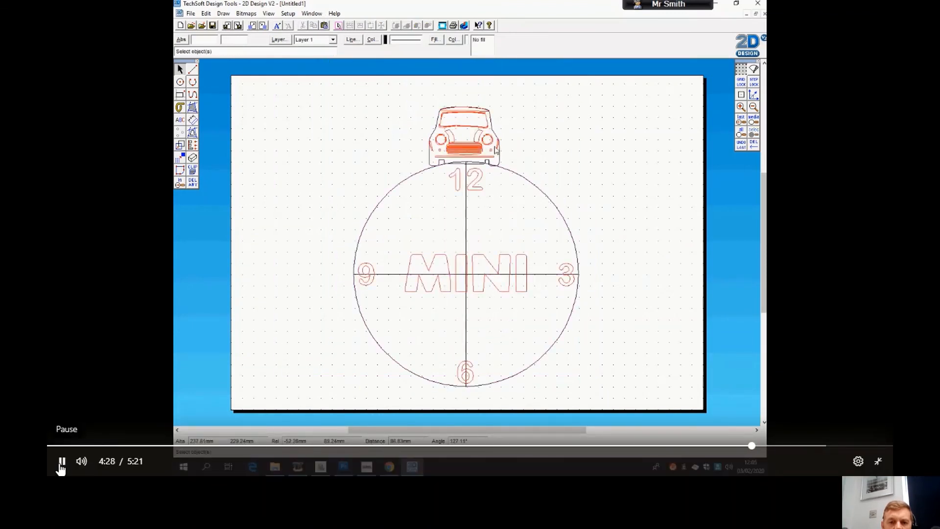
pyautogui.click(61, 464)
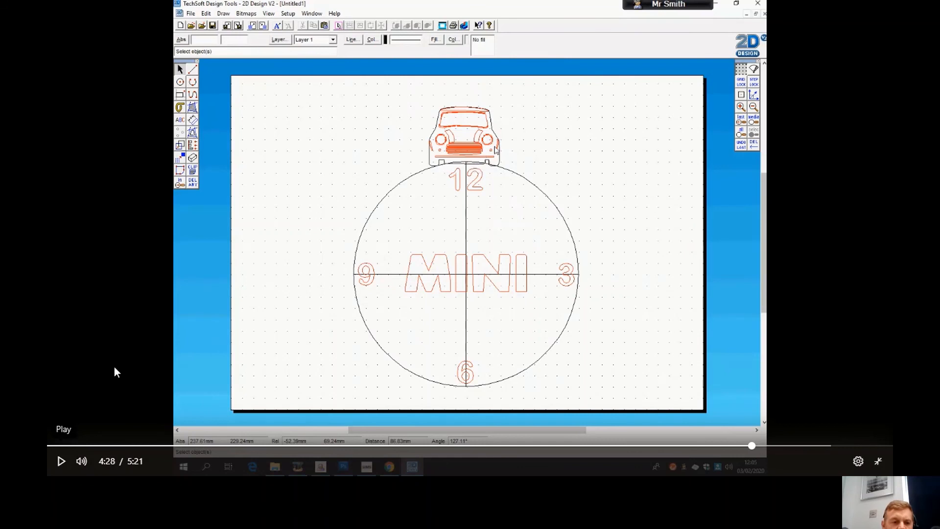
# Play the section deleting the clock's centre lines, pausing at 4:36 on the Delete Any tool and at 4:39.
pyautogui.click(60, 463)
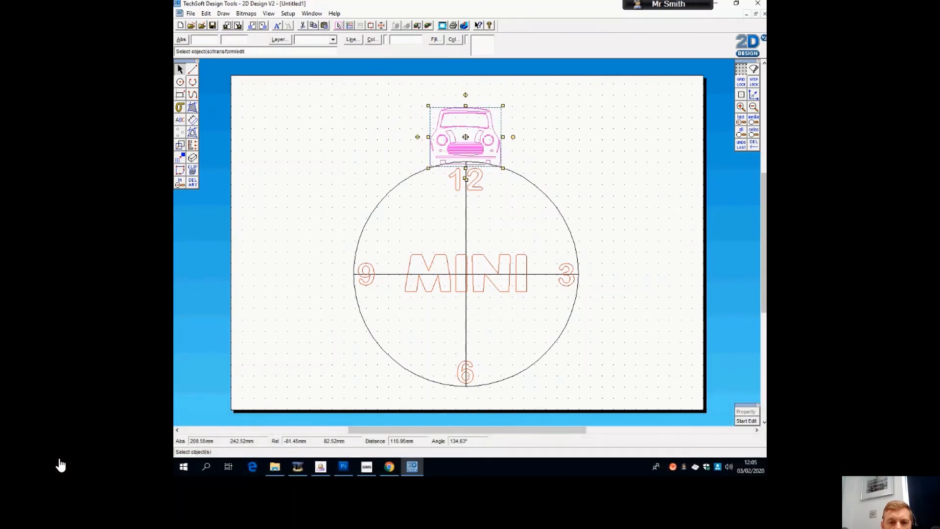
pyautogui.click(60, 463)
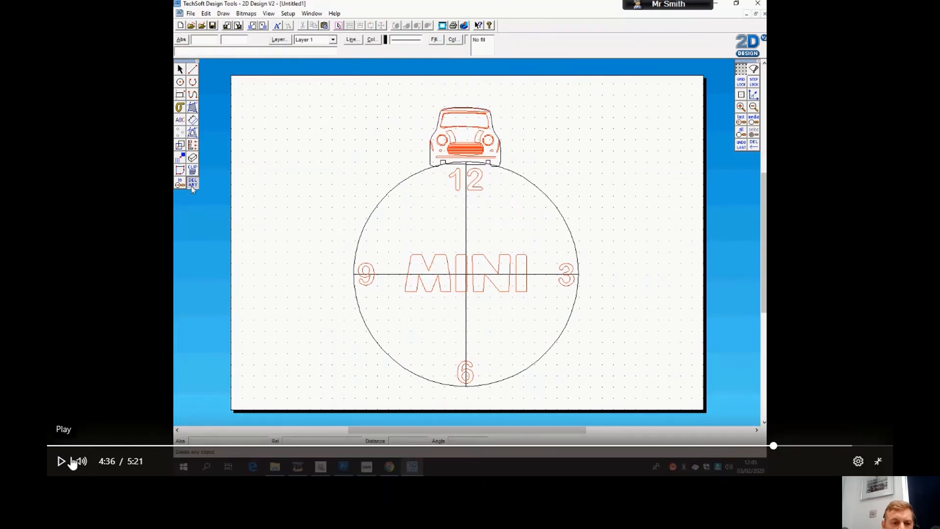
pyautogui.click(61, 462)
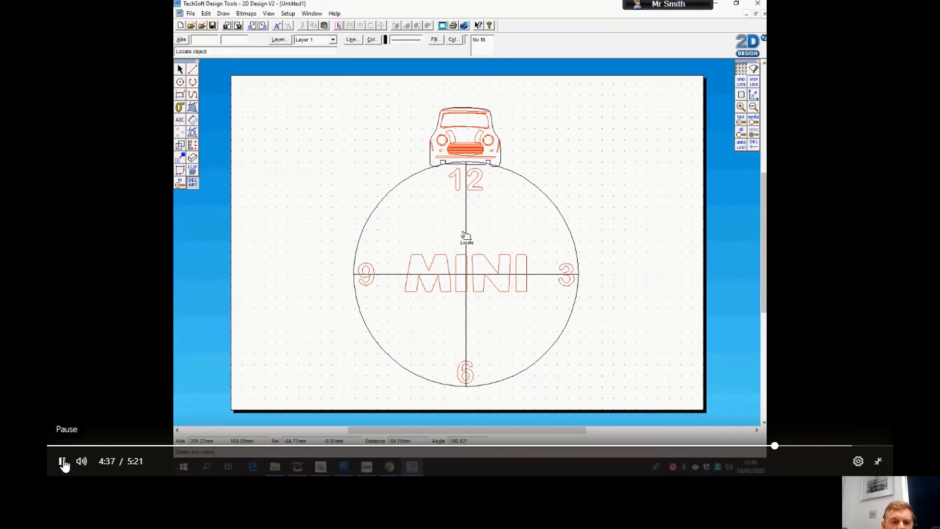
pyautogui.click(62, 462)
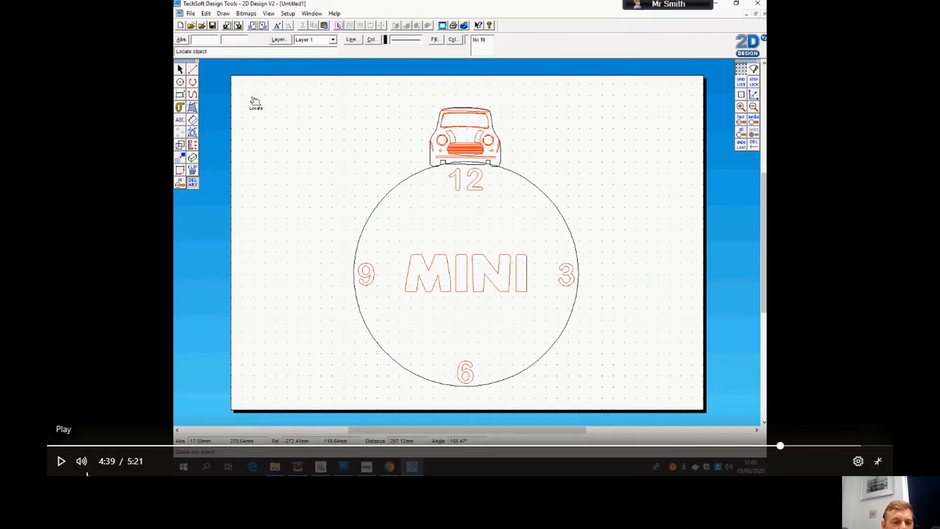
# Play the trimming section, pause at 4:41 on deleting part between the nearest two intersections, and resume playback through to Save As.
pyautogui.click(62, 462)
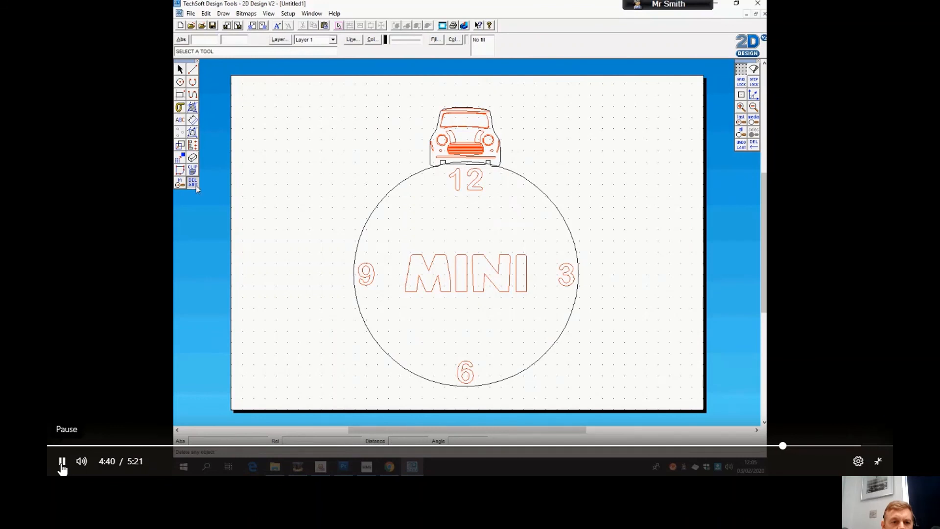
pyautogui.click(62, 462)
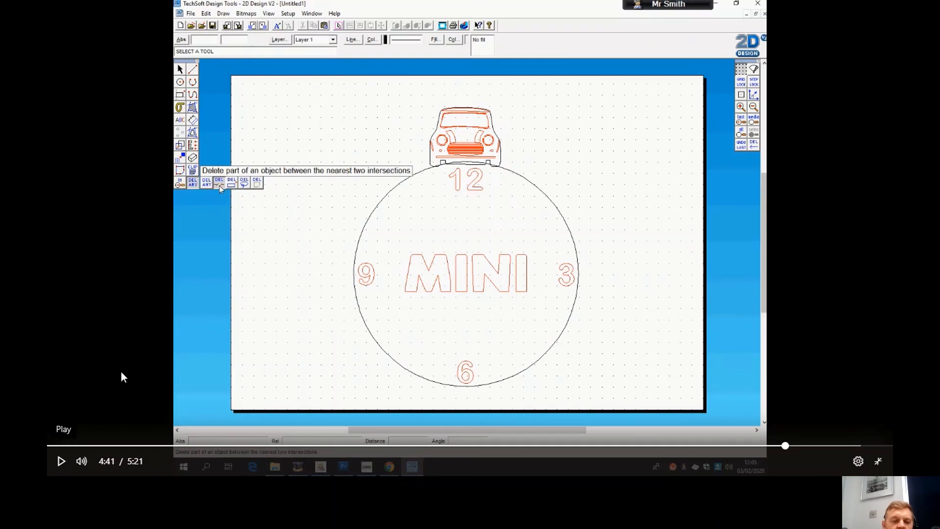
pyautogui.click(62, 462)
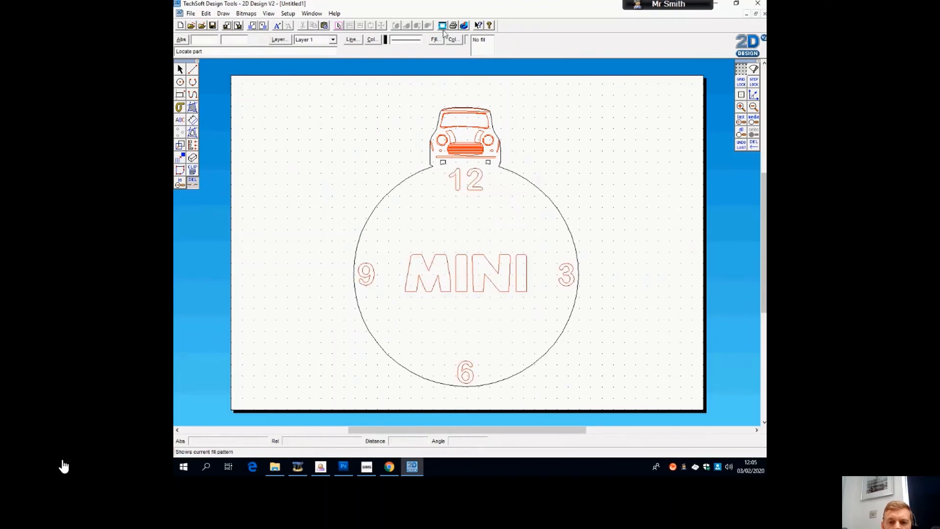
pyautogui.moveTo(68, 465)
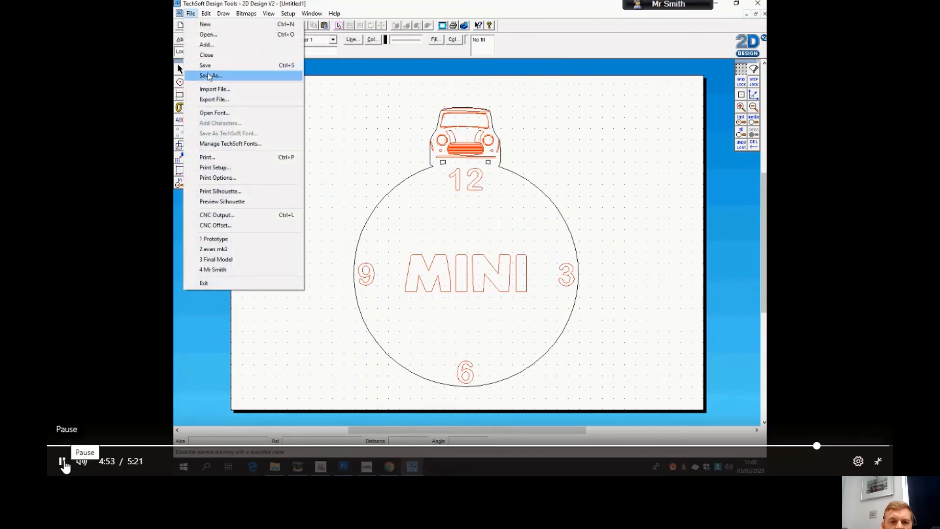